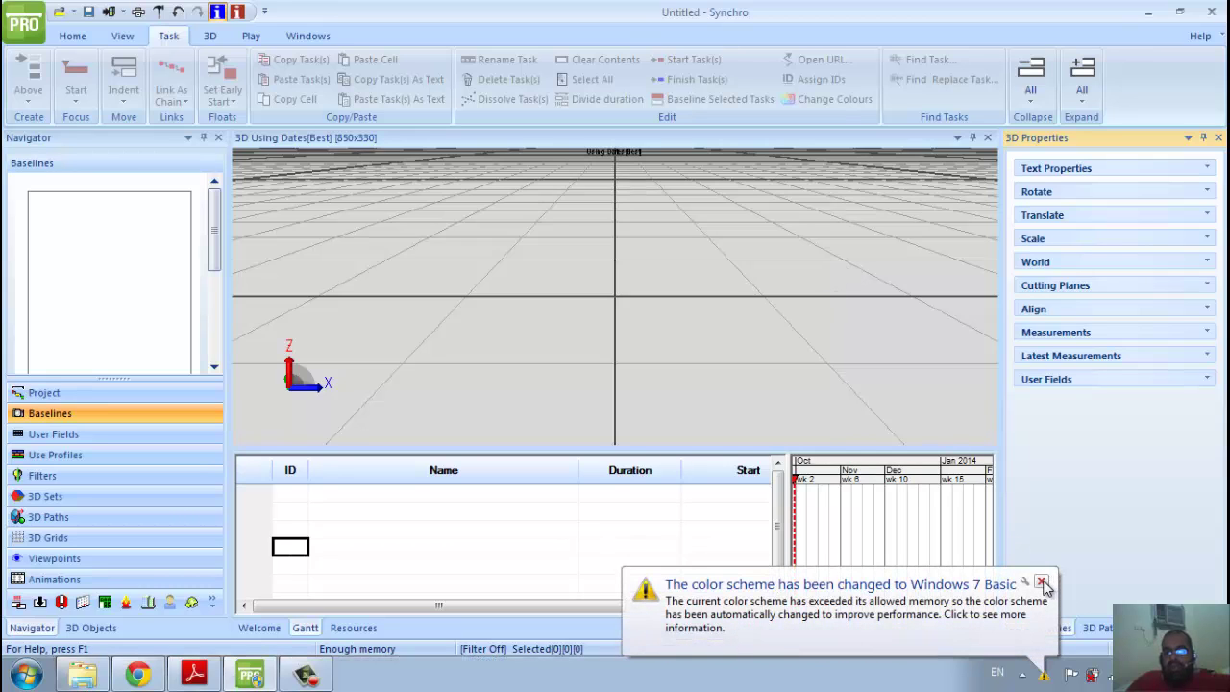
Close the 'colour scheme has been changed' notification balloon
{"action": "left_click", "coordinate": [1042, 582]}
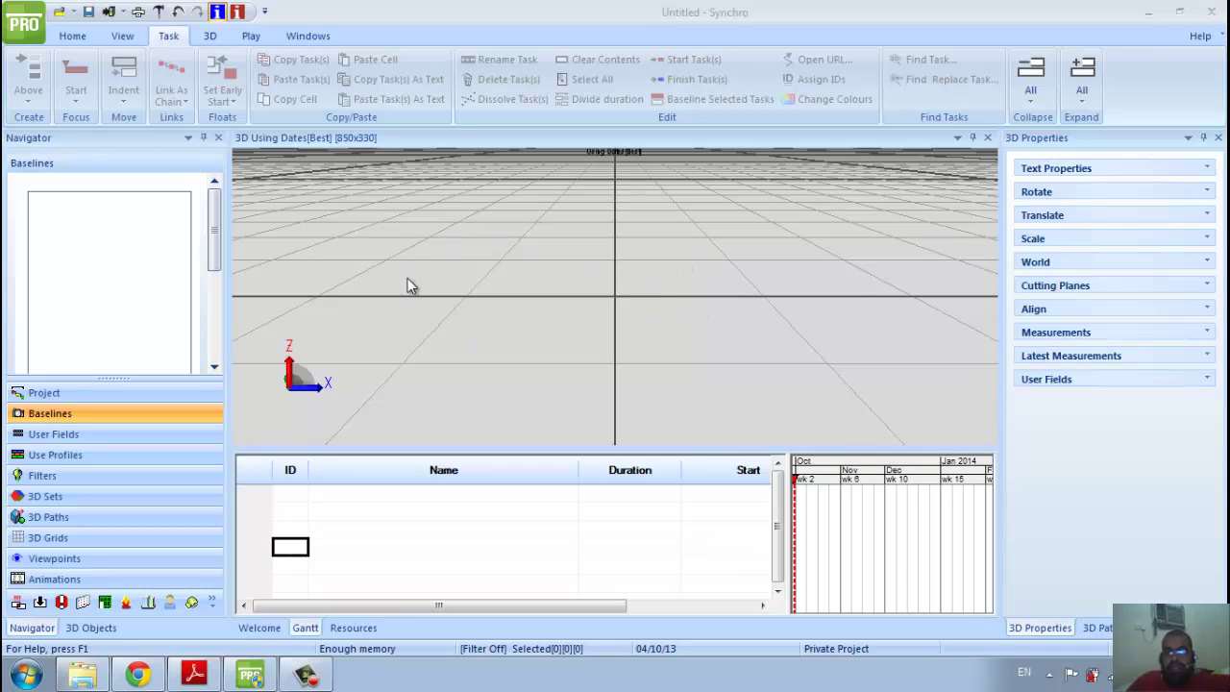
Browse the Home, View, Task, 3D and Play ribbons, checking the Gantt grouping and centring options
{"action": "left_click", "coordinate": [73, 35]}
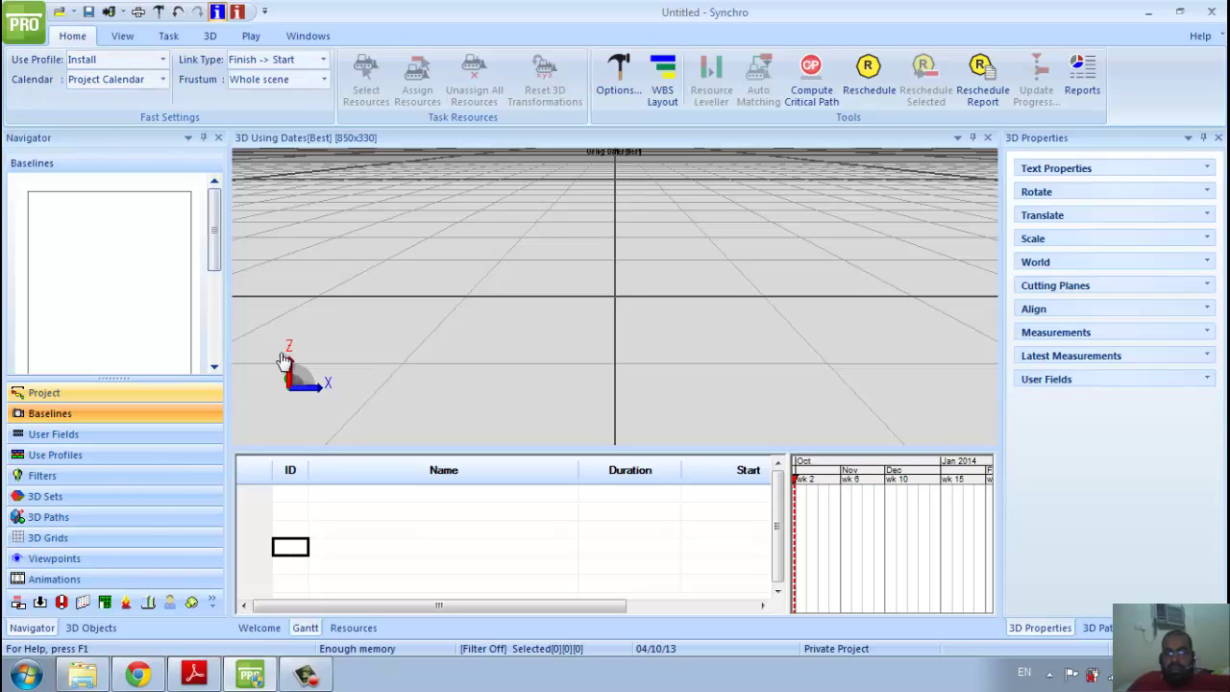
{"action": "left_click", "coordinate": [134, 37]}
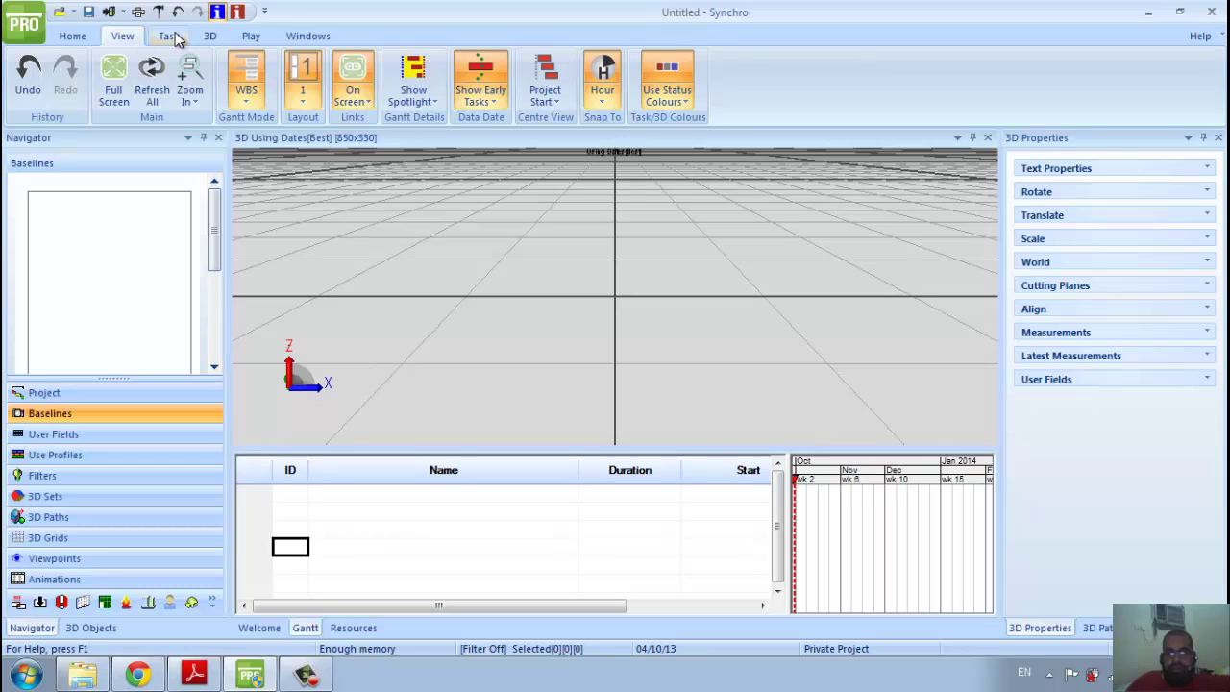
{"action": "left_click", "coordinate": [245, 100]}
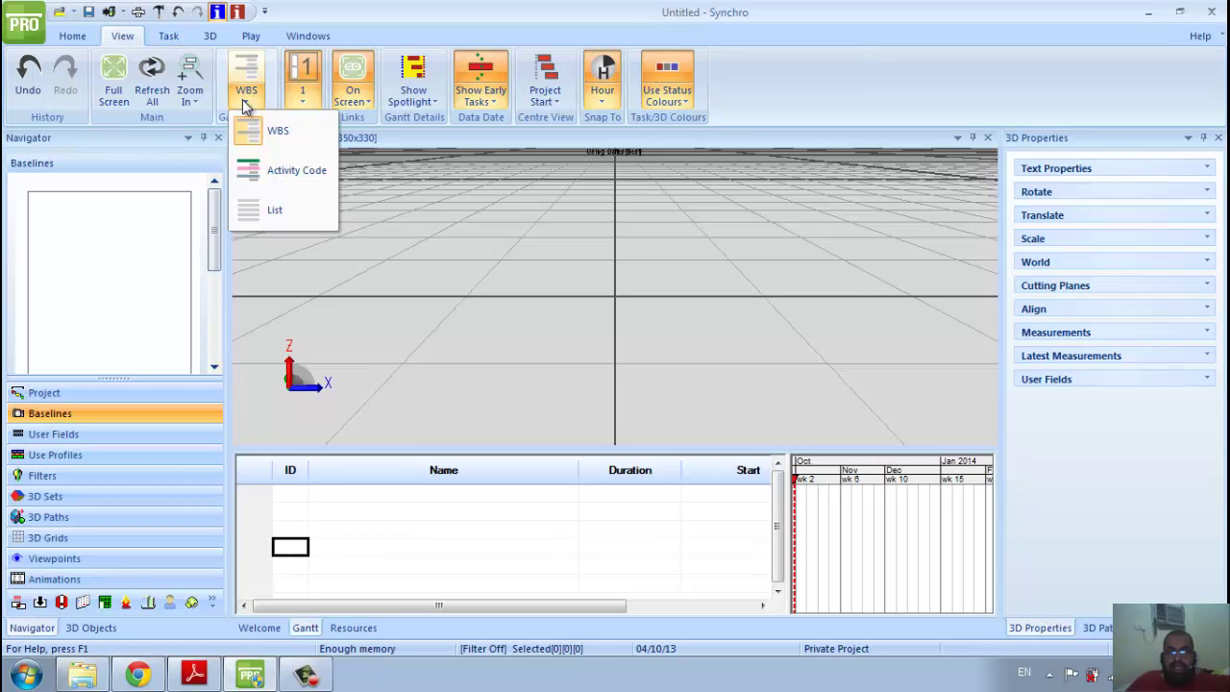
{"action": "left_click", "coordinate": [245, 105]}
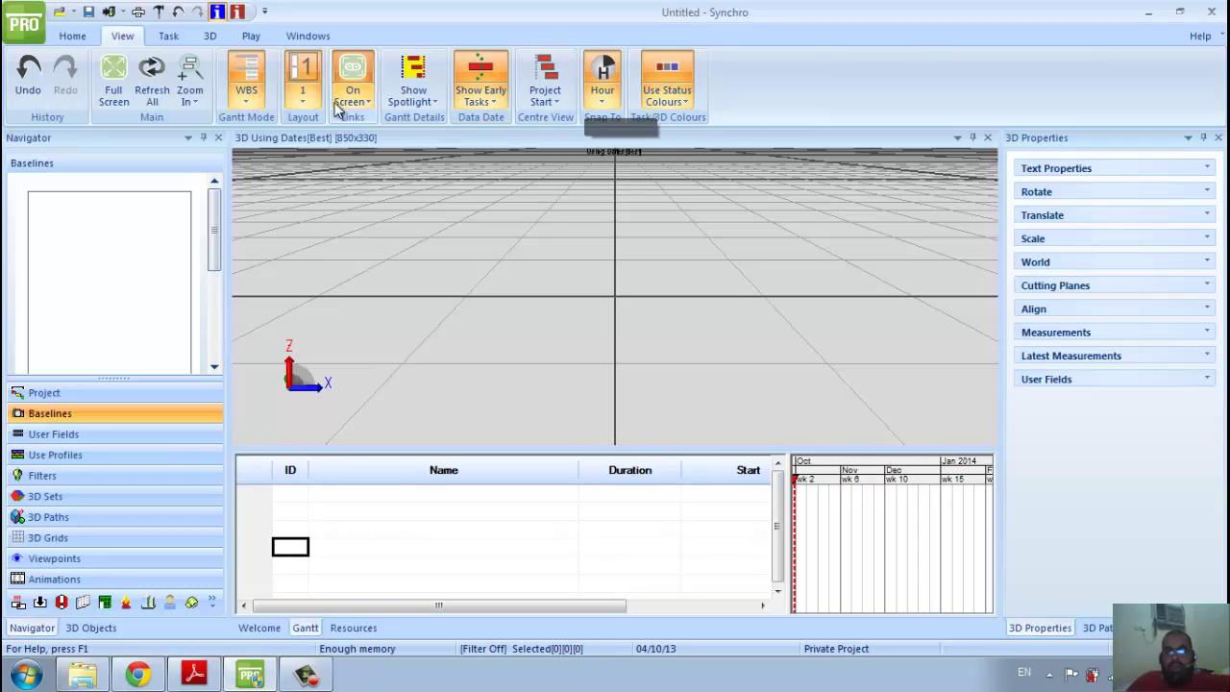
{"action": "left_click", "coordinate": [536, 105]}
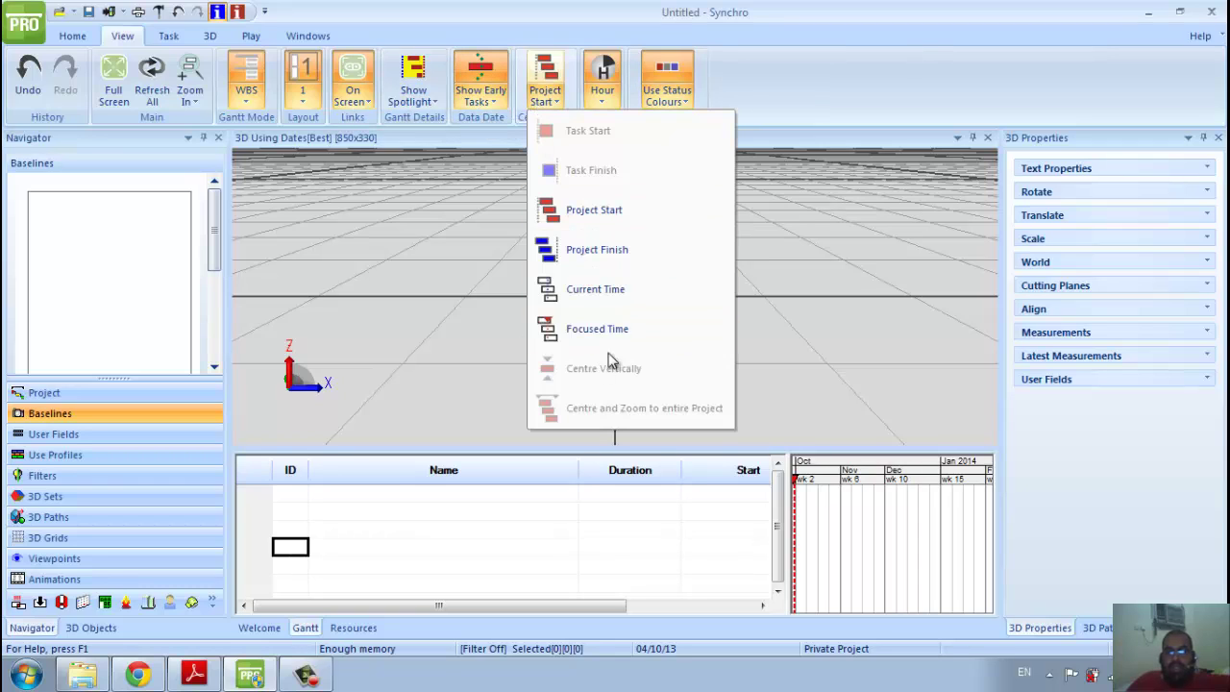
{"action": "left_click", "coordinate": [752, 79]}
{"action": "left_click", "coordinate": [163, 37]}
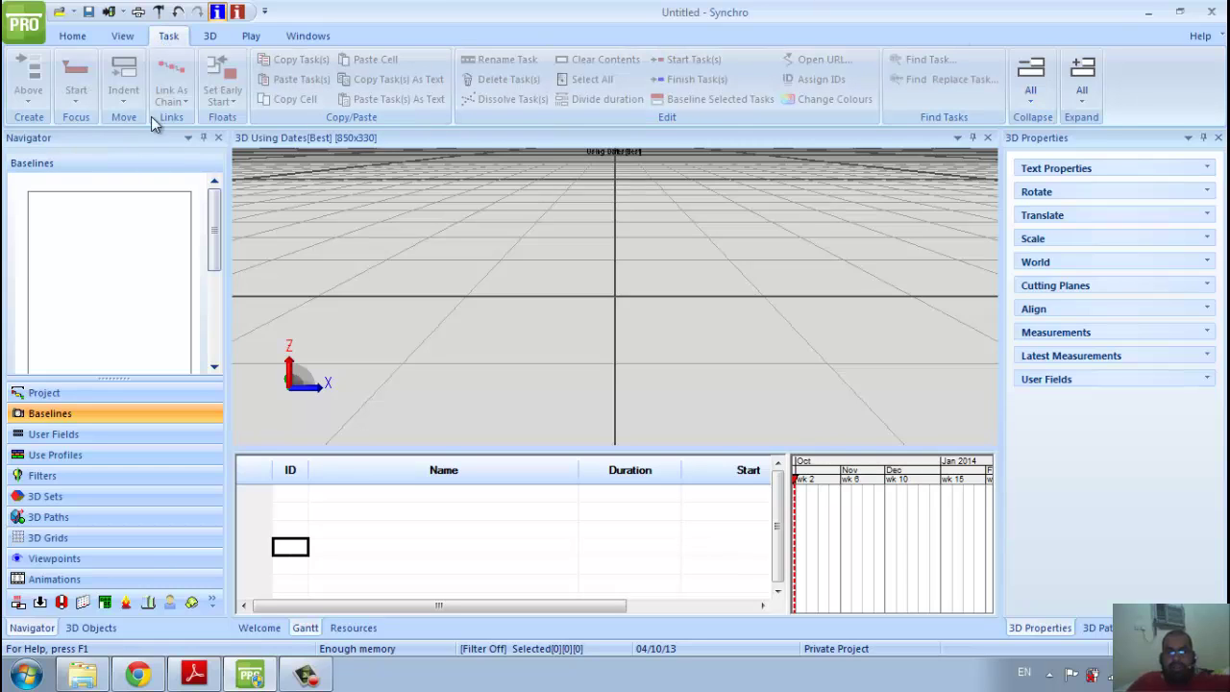
{"action": "left_click", "coordinate": [216, 38]}
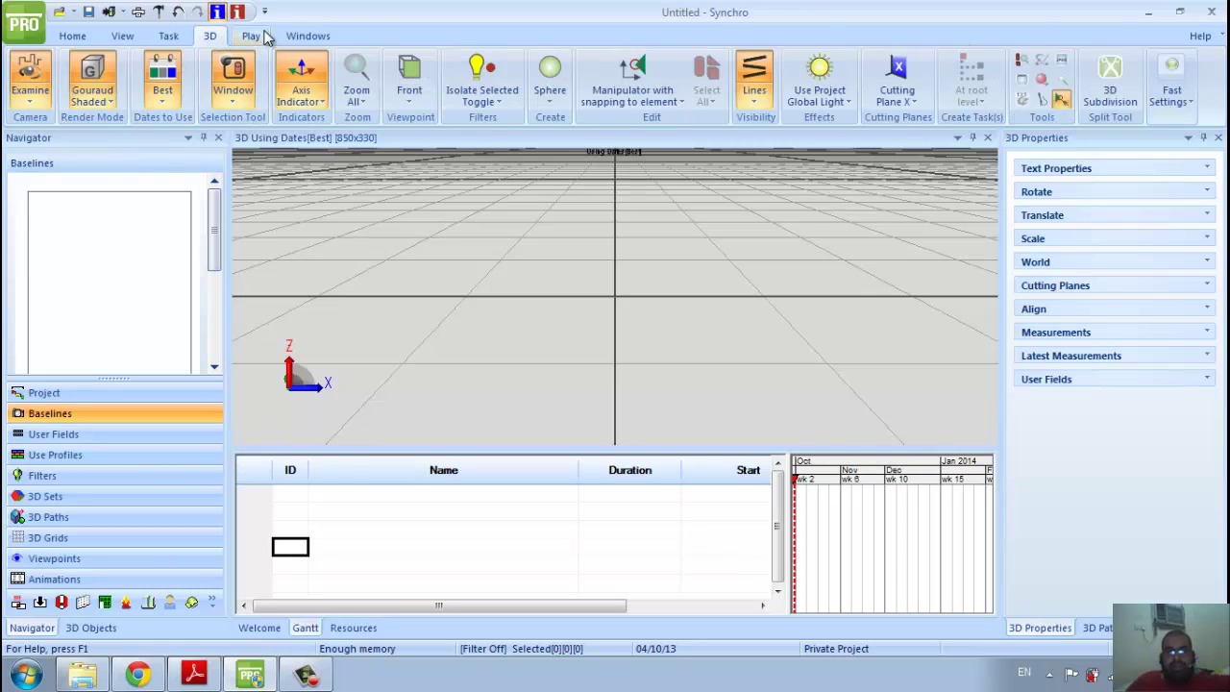
{"action": "left_click", "coordinate": [262, 38]}
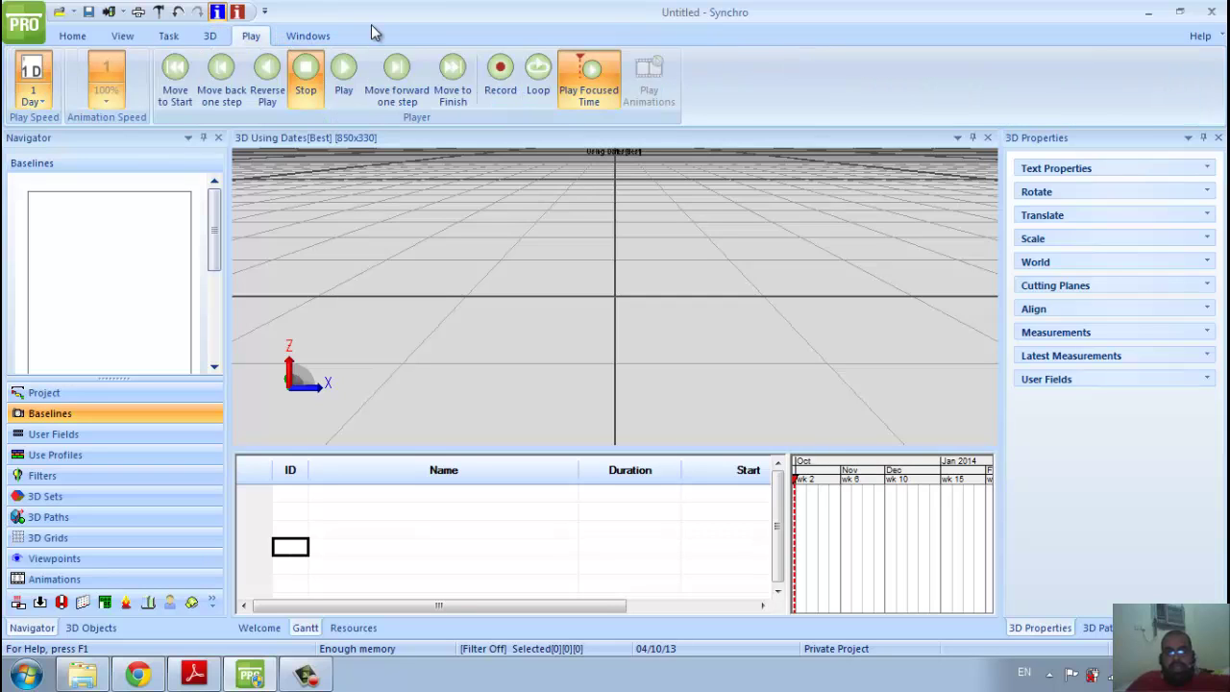
{"action": "left_click", "coordinate": [77, 37]}
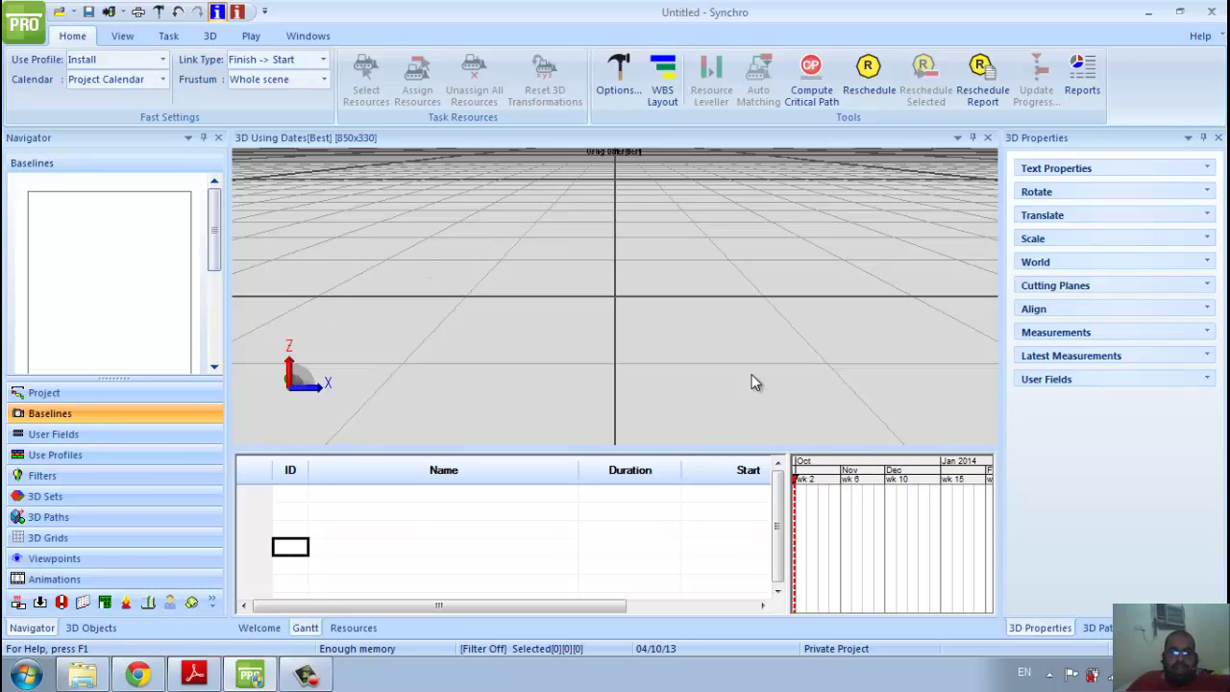
Import Small Office Block.dwfx from Downloads through Import 3D in the 3D Objects panel
{"action": "left_click", "coordinate": [91, 627]}
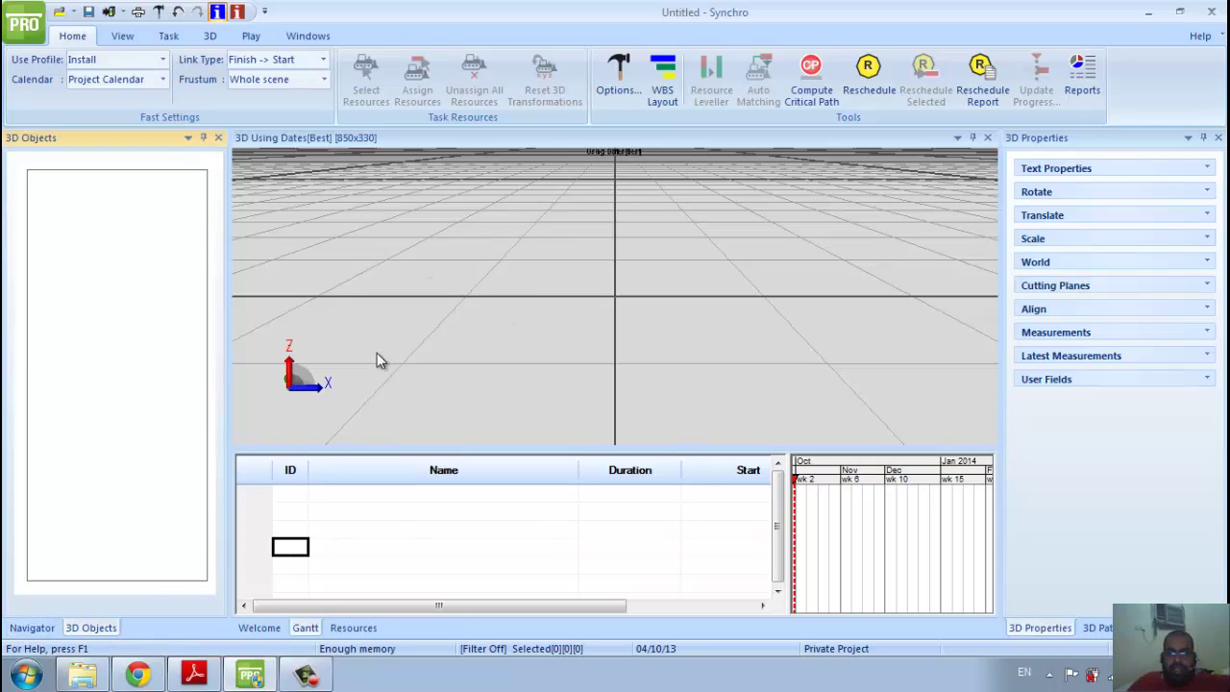
{"action": "right_click", "coordinate": [119, 219]}
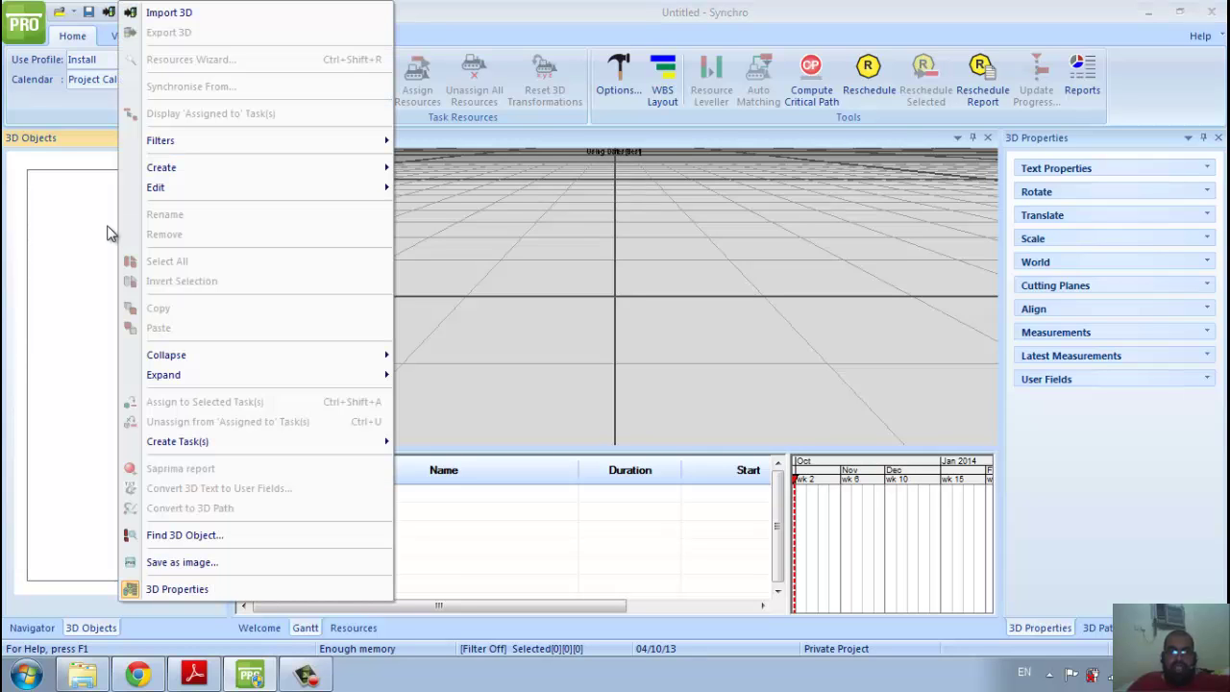
{"action": "left_click", "coordinate": [171, 13]}
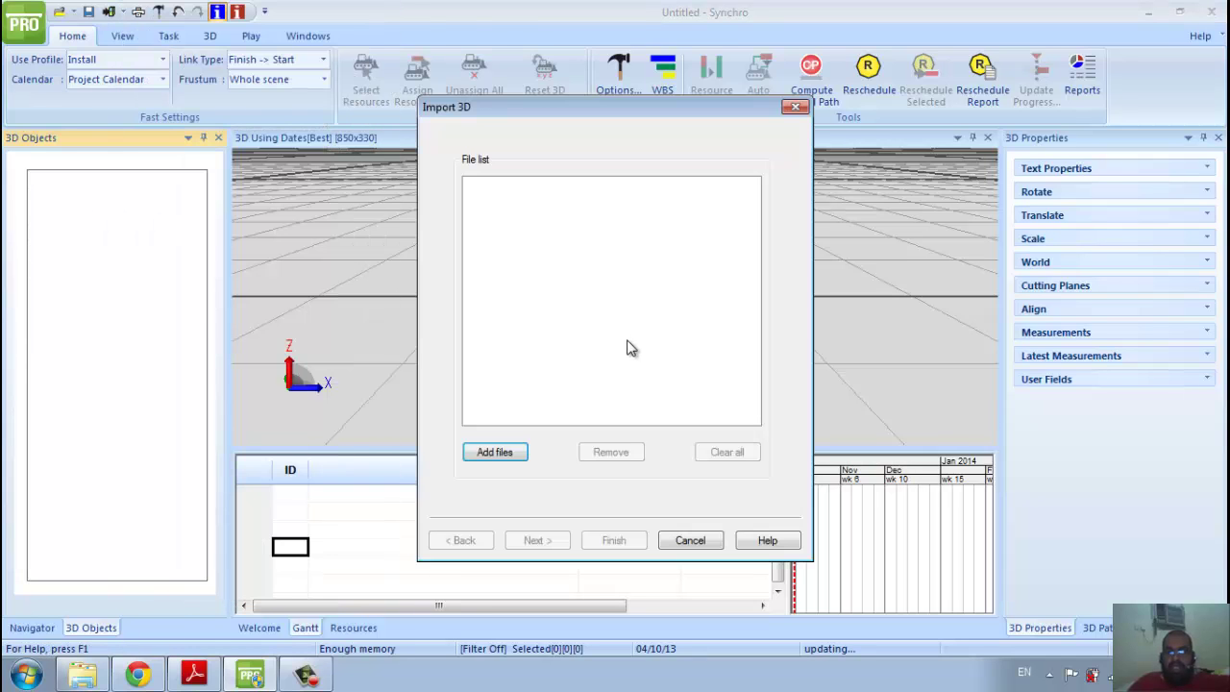
{"action": "left_click", "coordinate": [512, 453]}
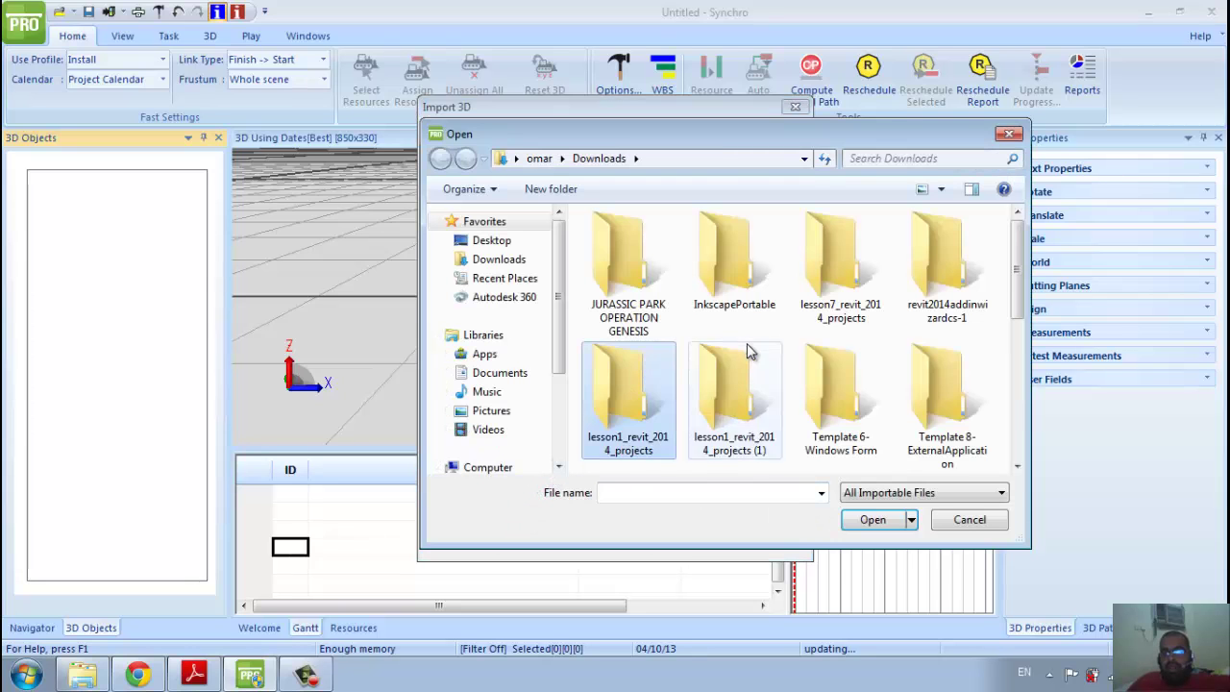
{"action": "scroll", "coordinate": [759, 385], "scroll_direction": "down", "scroll_amount": 5}
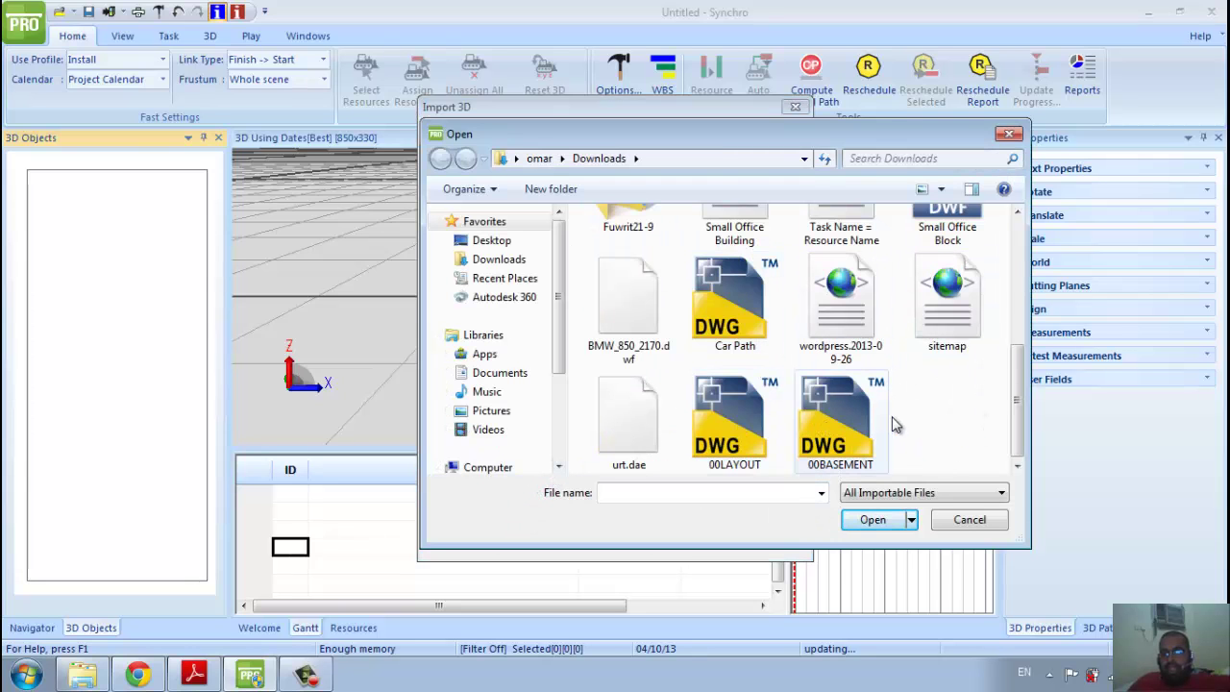
{"action": "left_click", "coordinate": [759, 242]}
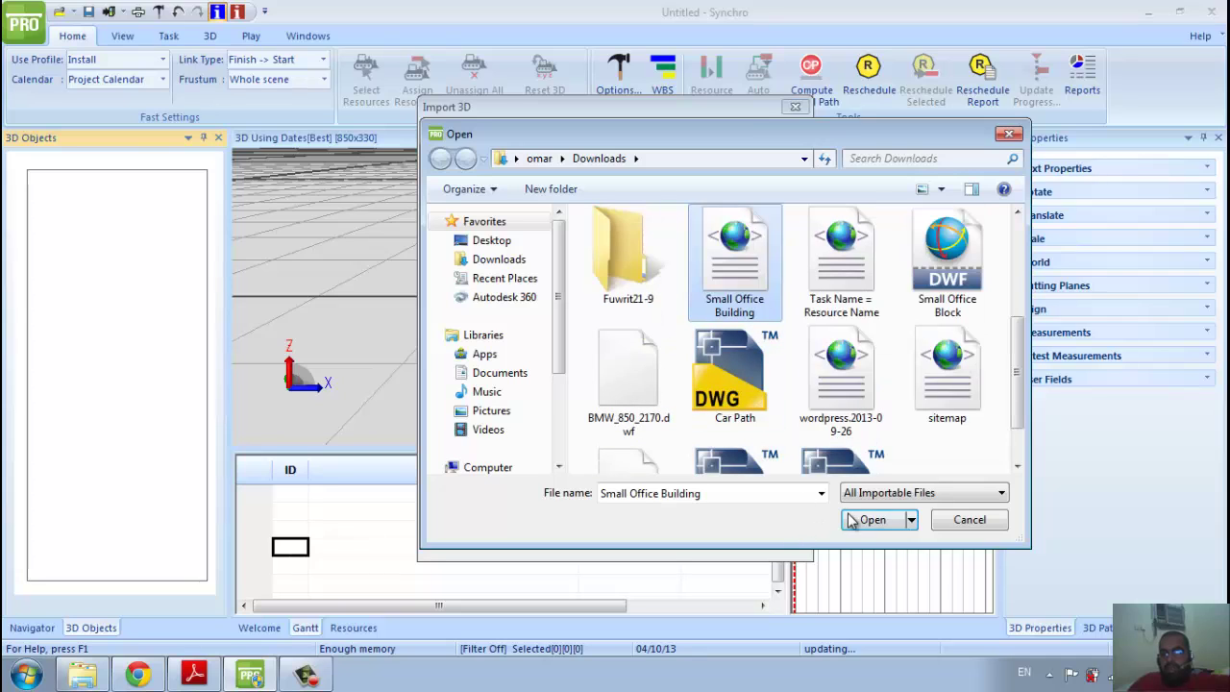
{"action": "scroll", "coordinate": [865, 423], "scroll_direction": "down", "scroll_amount": 1}
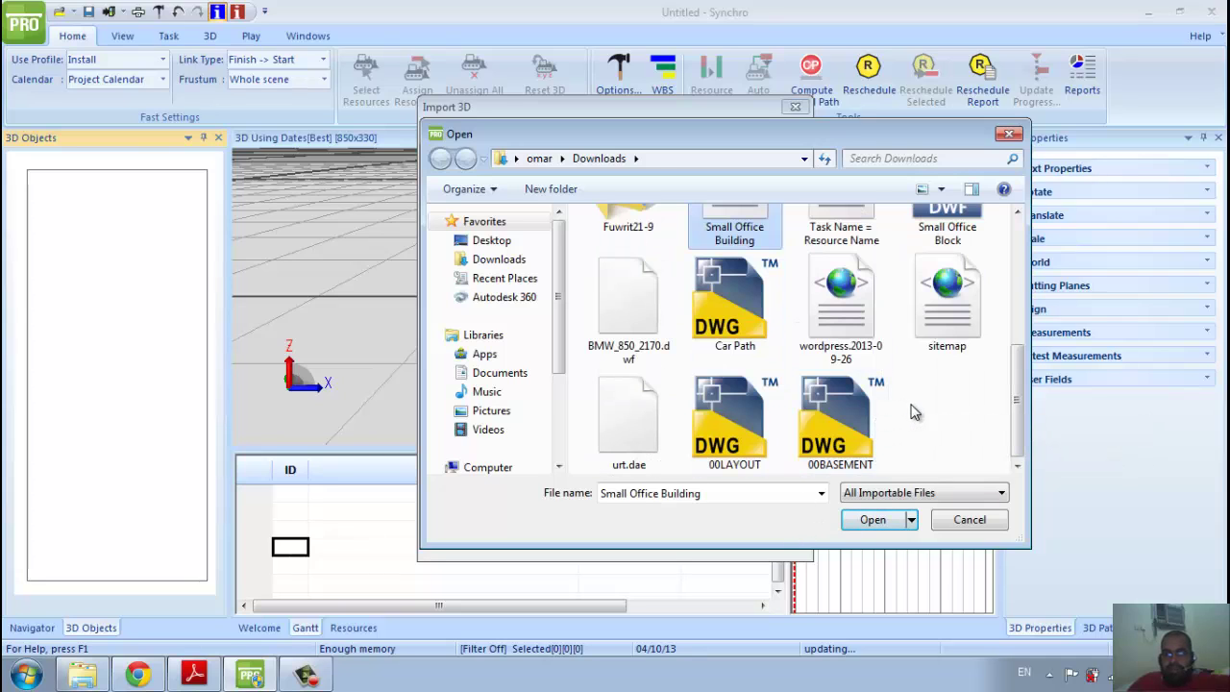
{"action": "scroll", "coordinate": [930, 413], "scroll_direction": "up", "scroll_amount": 1}
{"action": "left_click", "coordinate": [953, 288]}
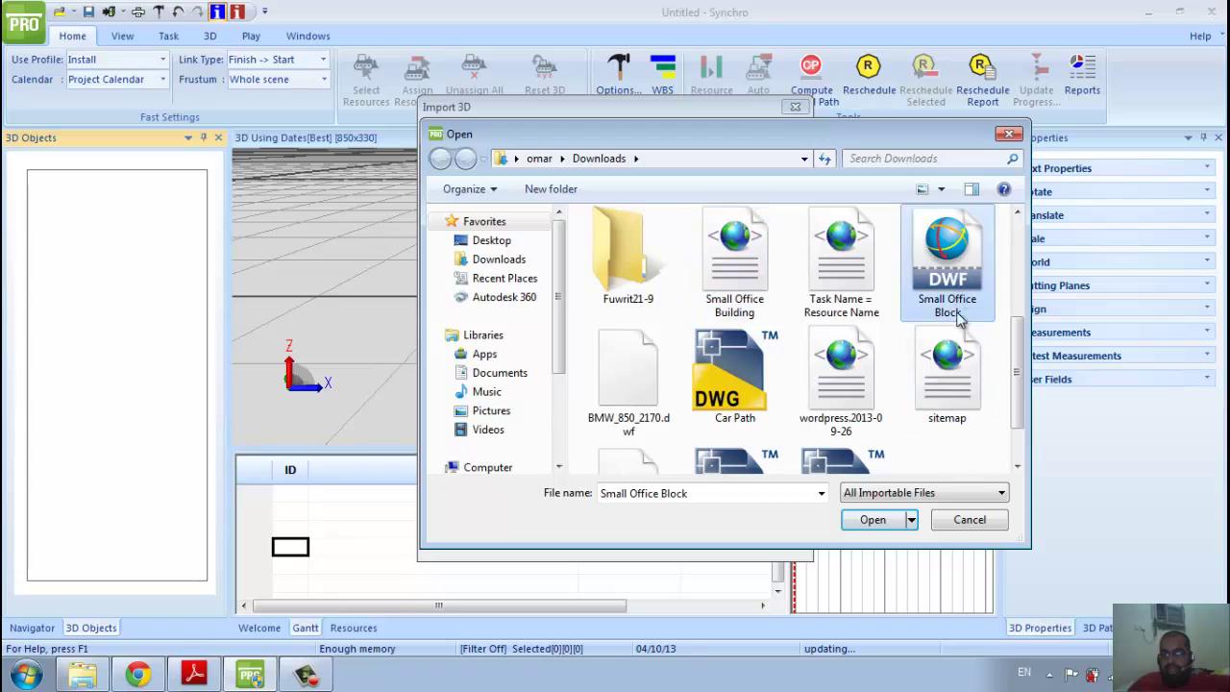
{"action": "left_click", "coordinate": [893, 520]}
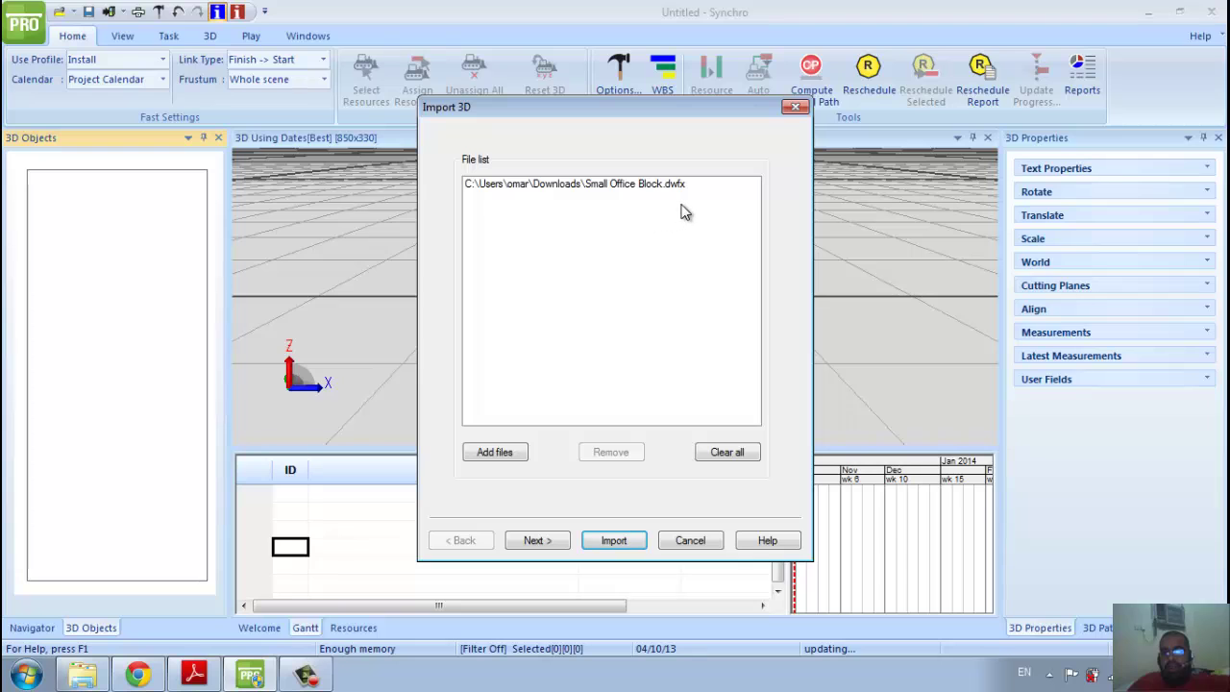
{"action": "left_click", "coordinate": [626, 540]}
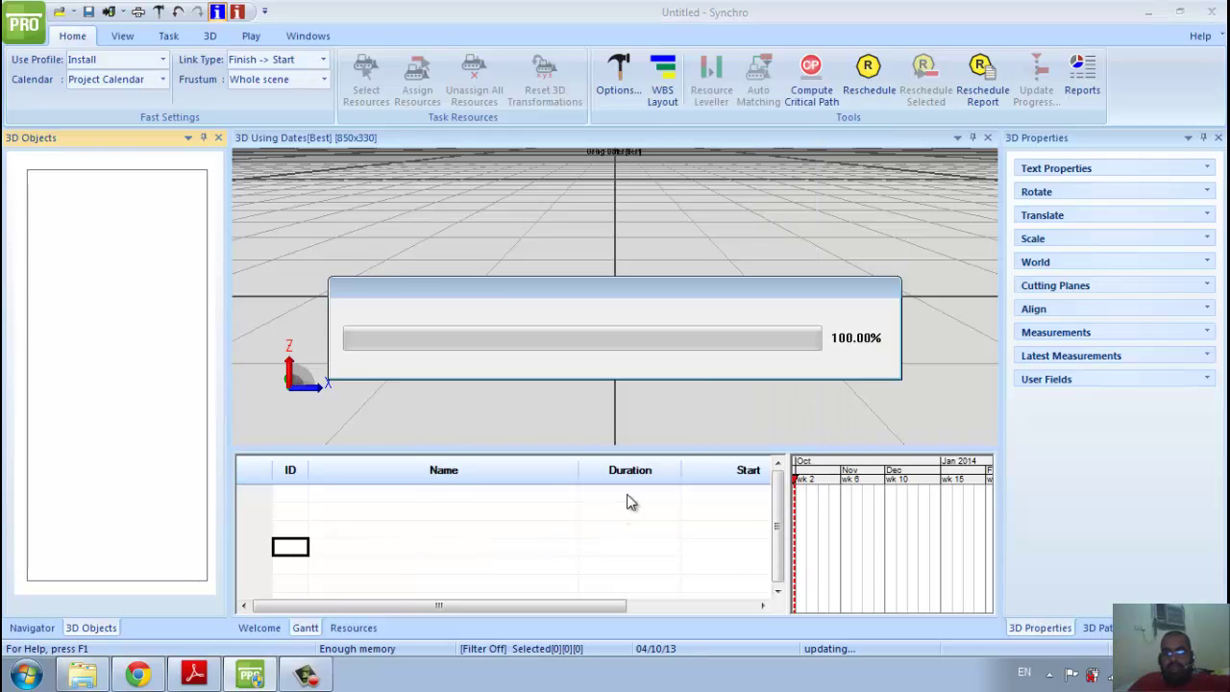
Finish the Resource Wizard and orbit the view to inspect the Small Office Block building
{"action": "left_click", "coordinate": [557, 477]}
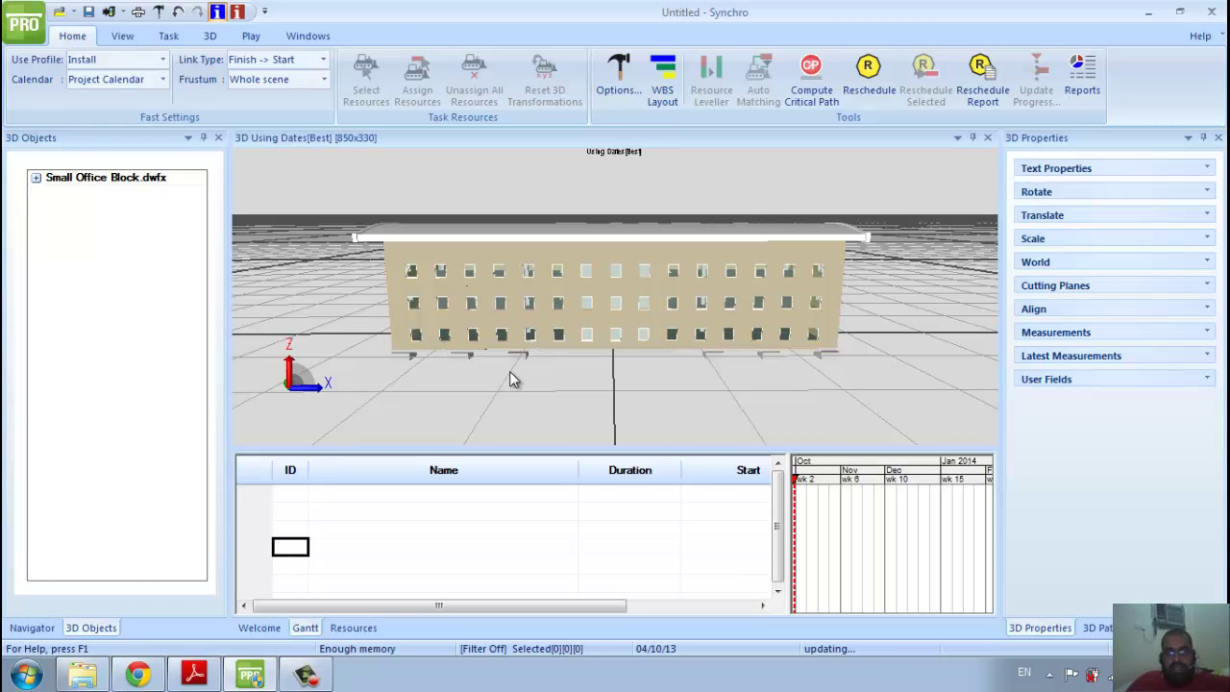
{"action": "mouse_move", "coordinate": [412, 233]}
{"action": "left_mouse_down"}
{"action": "mouse_move", "coordinate": [608, 368]}
{"action": "mouse_move", "coordinate": [539, 357]}
{"action": "mouse_move", "coordinate": [486, 371]}
{"action": "left_mouse_up"}
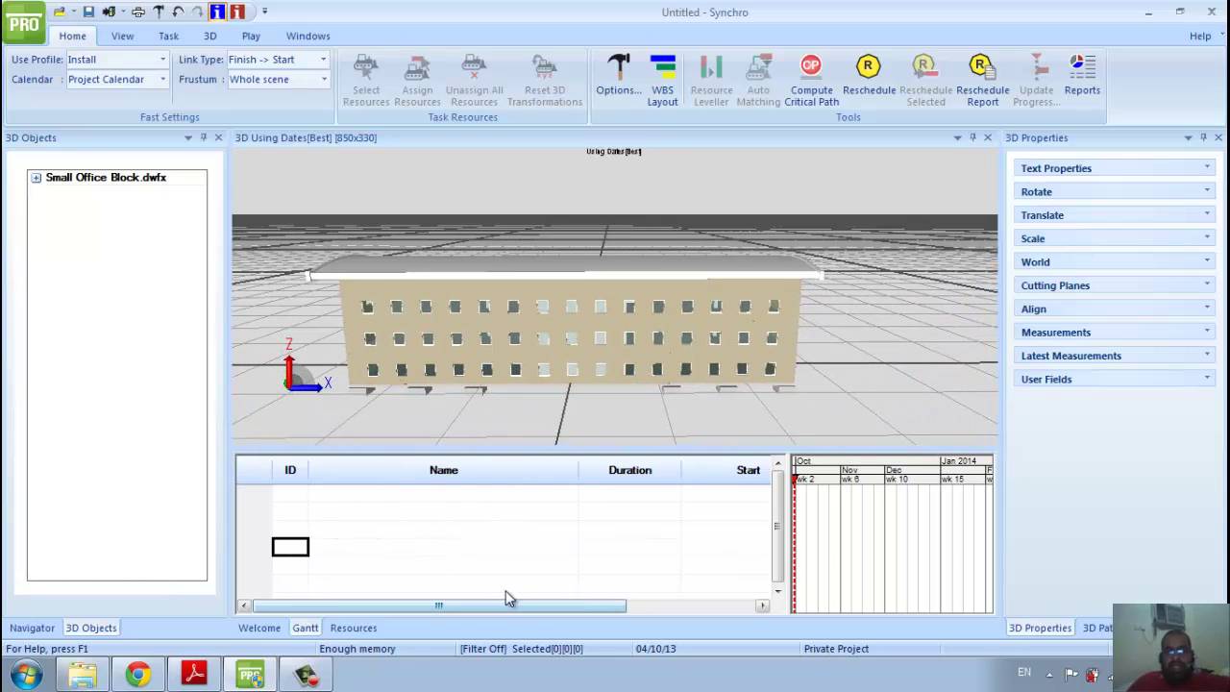
Start a Microsoft Project XML import using the Small Office Building.xml schedule file
{"action": "left_click", "coordinate": [23, 25]}
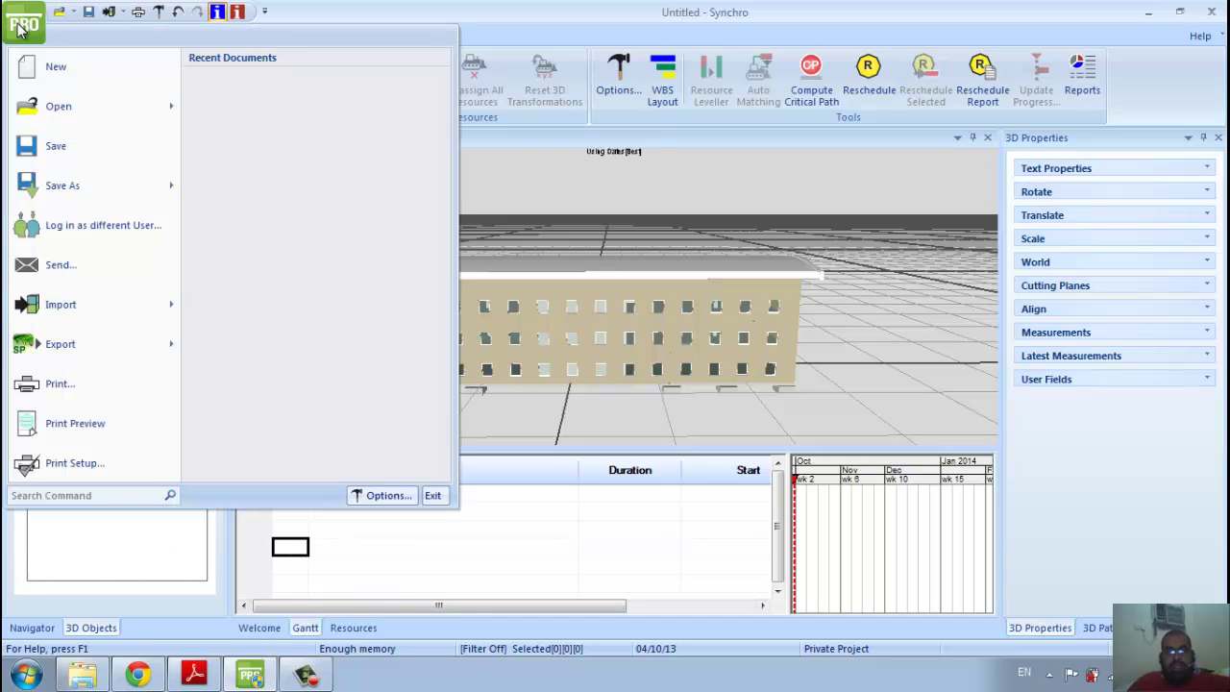
{"action": "mouse_move", "coordinate": [61, 305]}
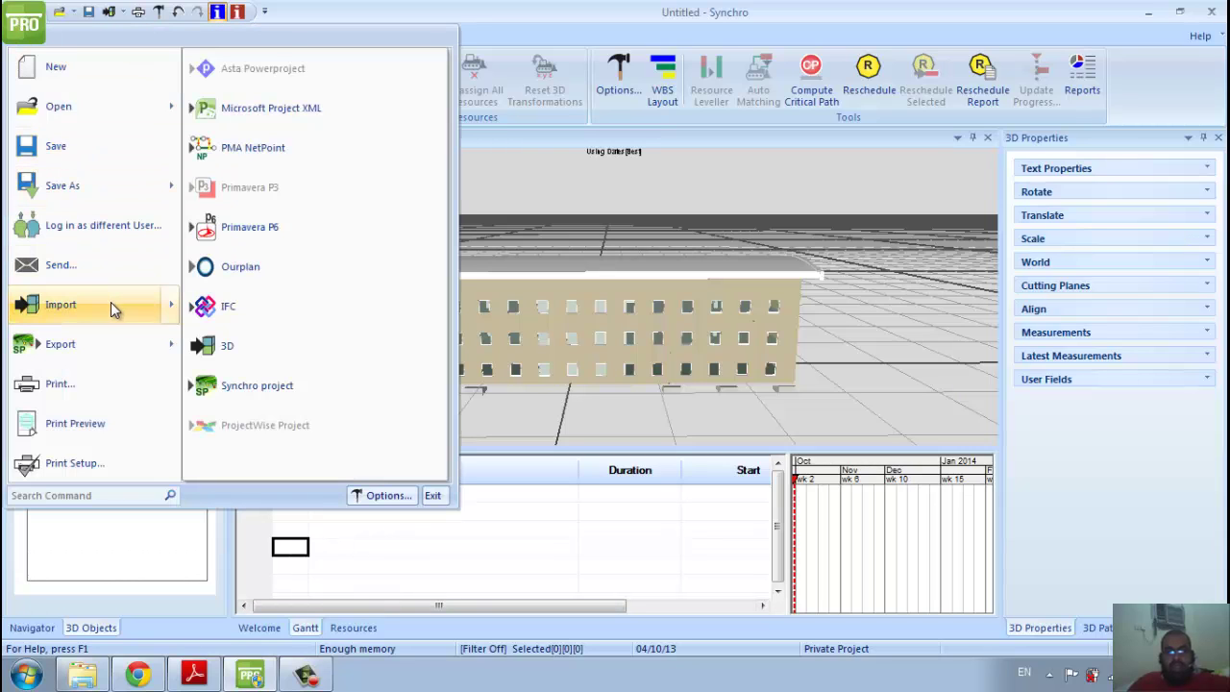
{"action": "left_click", "coordinate": [274, 107]}
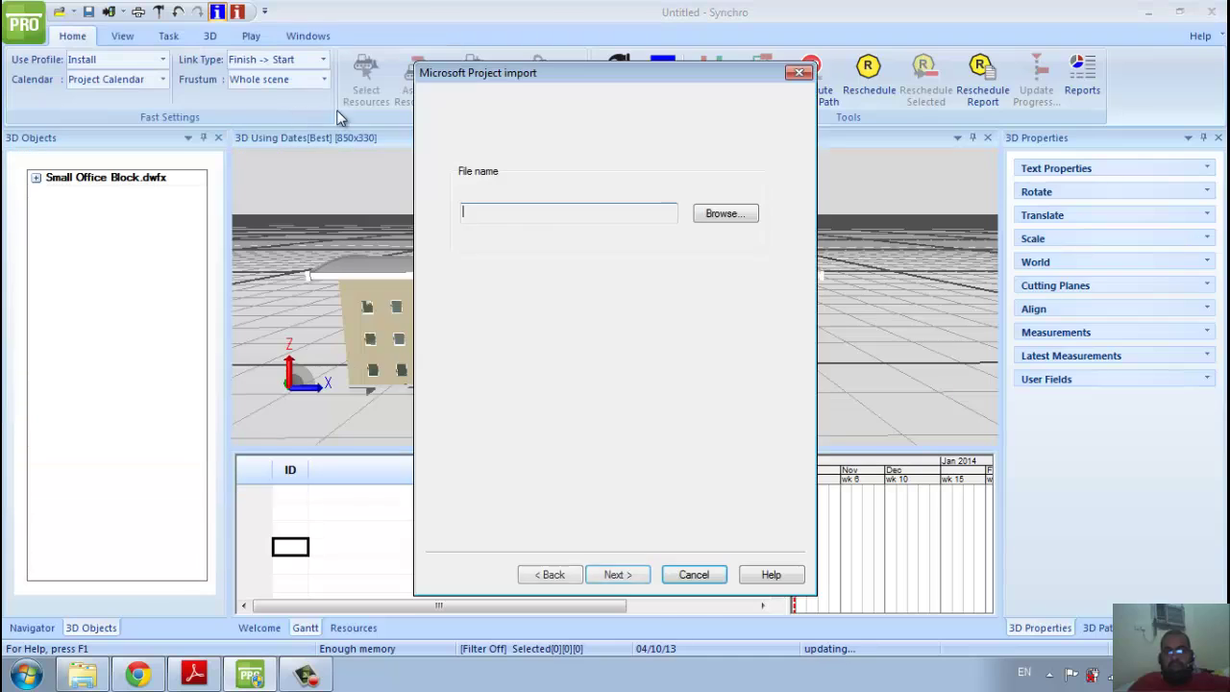
{"action": "left_click", "coordinate": [719, 213]}
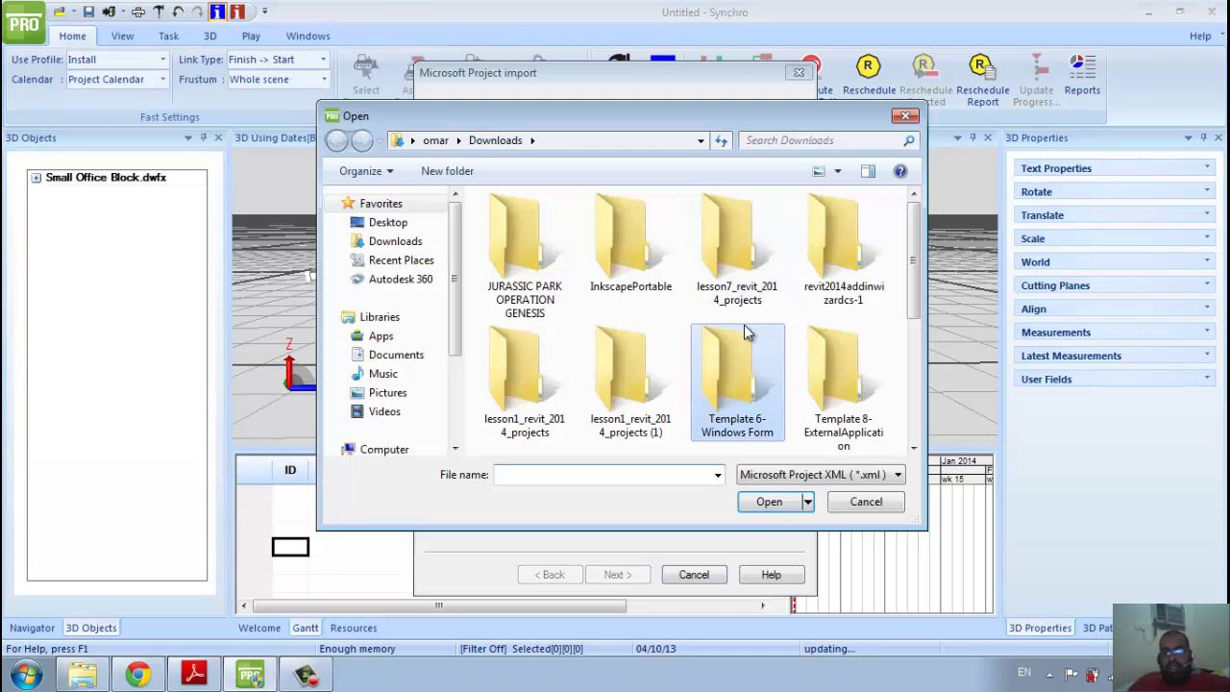
{"action": "scroll", "coordinate": [744, 324], "scroll_direction": "down", "scroll_amount": 3}
{"action": "left_click", "coordinate": [634, 312]}
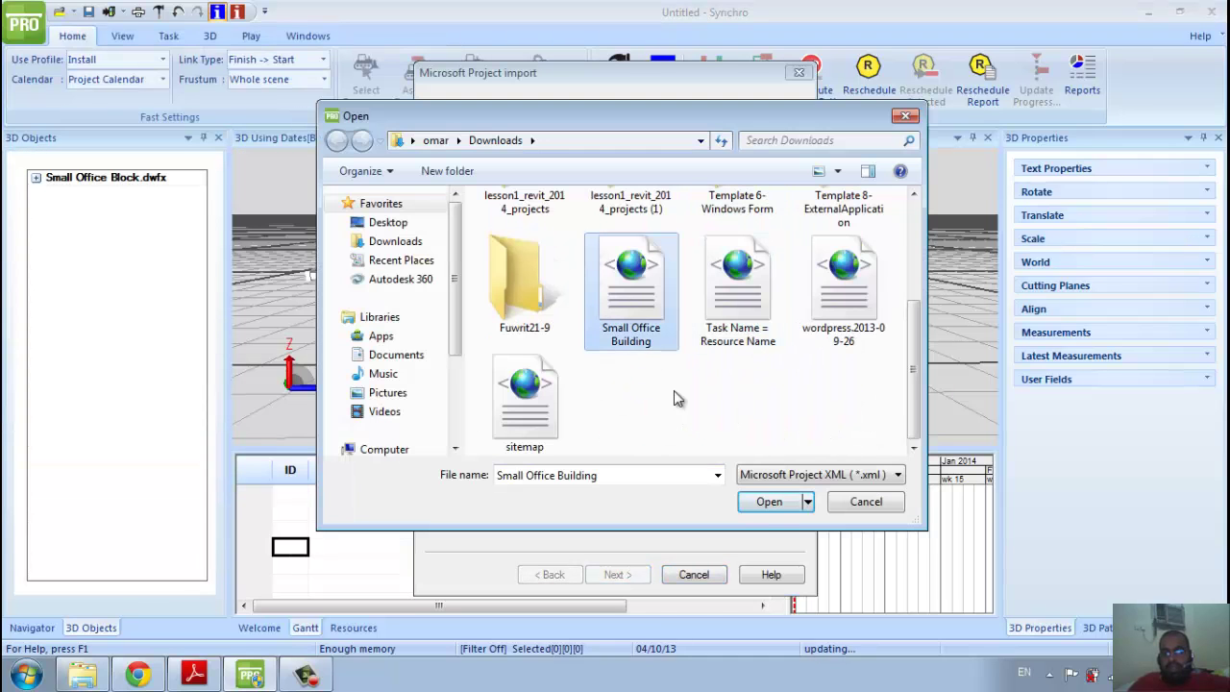
{"action": "left_click", "coordinate": [778, 507]}
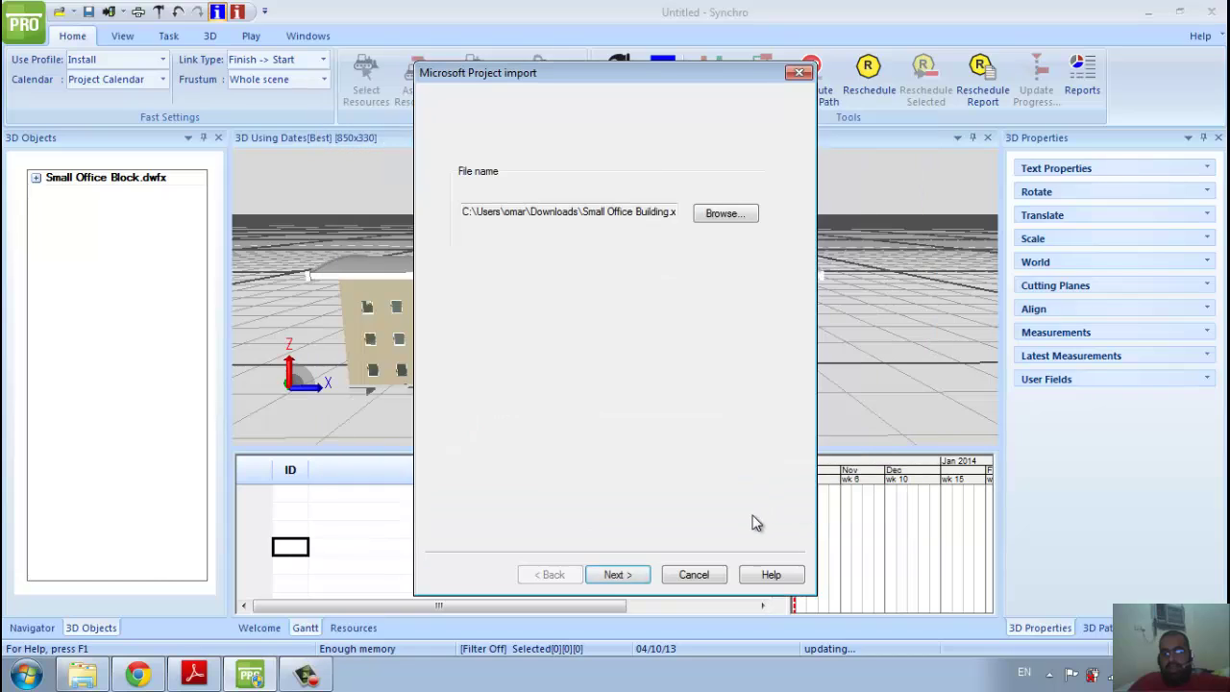
{"action": "left_click", "coordinate": [637, 575]}
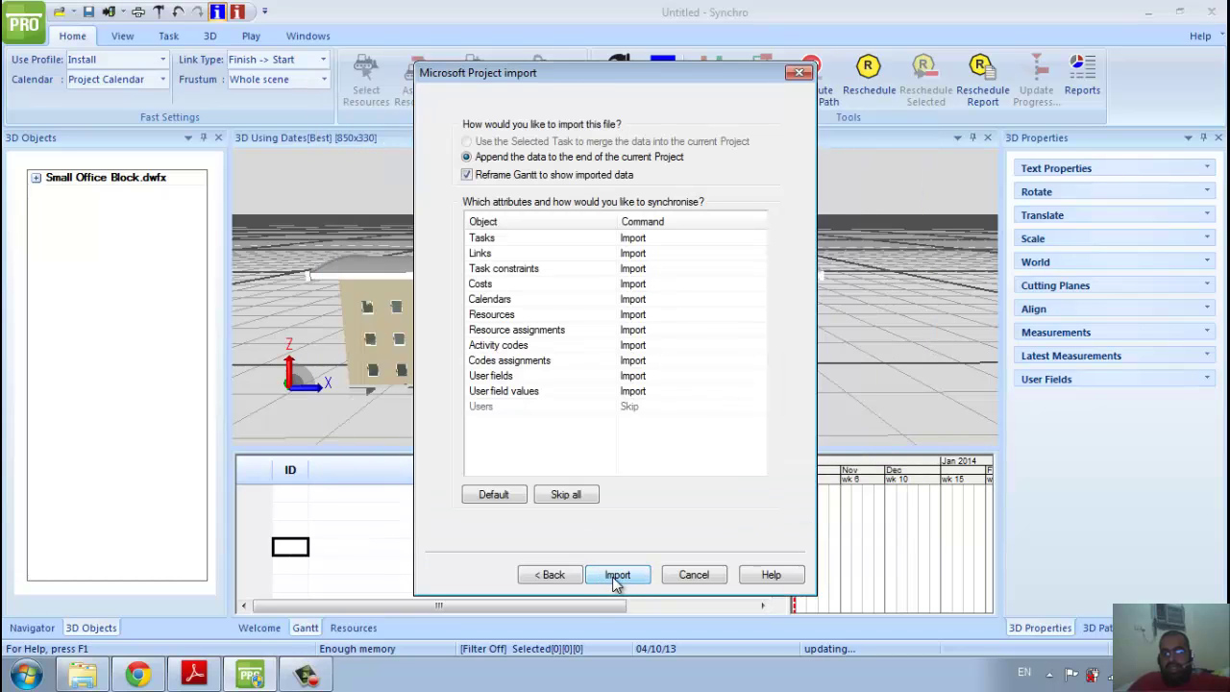
Keep Tasks and Links set to Import and run the schedule import
{"action": "left_click", "coordinate": [728, 238]}
{"action": "left_click", "coordinate": [758, 240]}
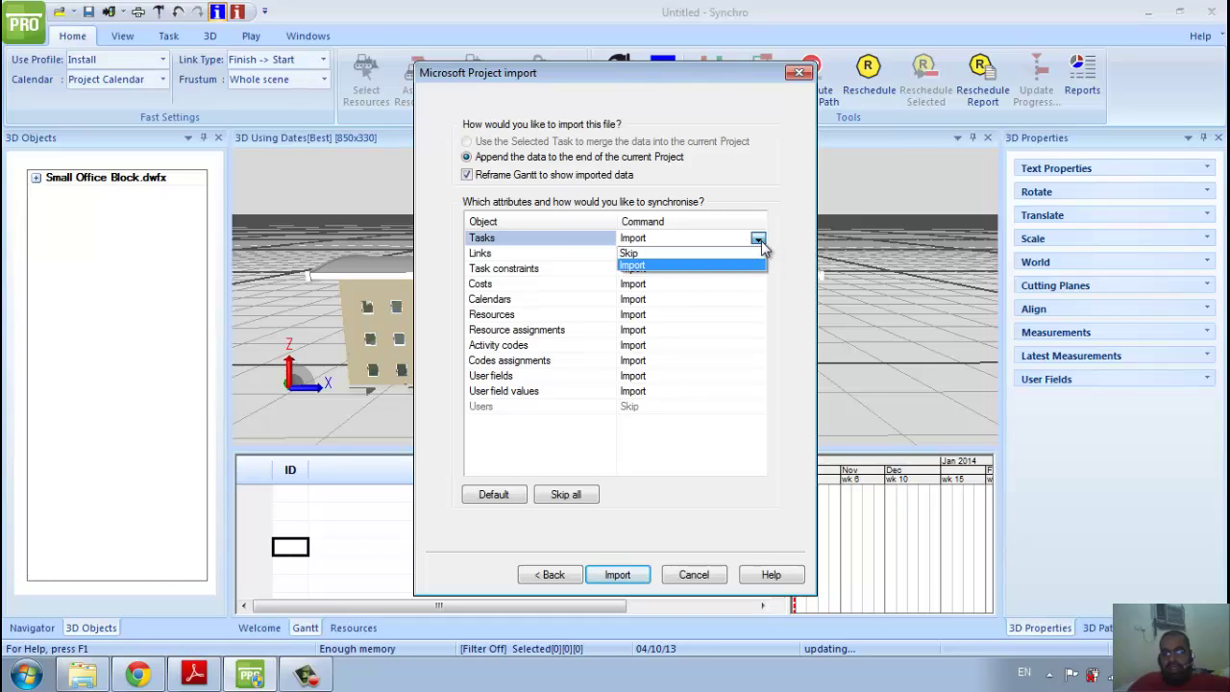
{"action": "left_click", "coordinate": [761, 240]}
{"action": "left_click", "coordinate": [758, 255]}
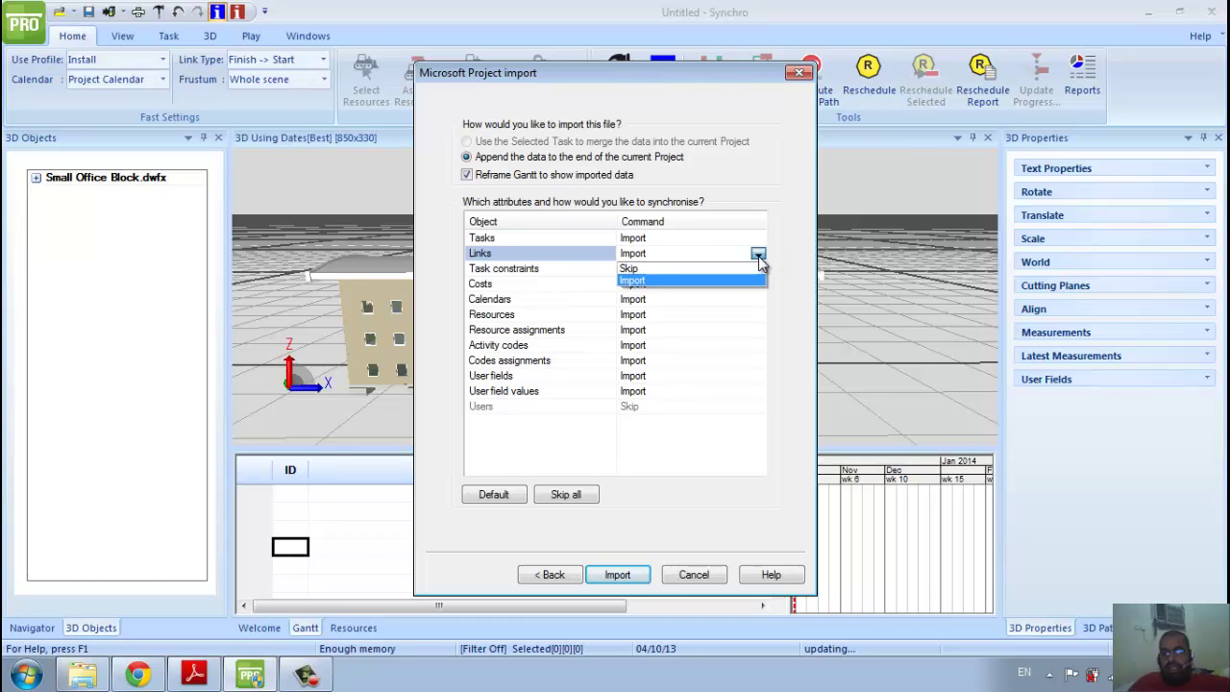
{"action": "left_click", "coordinate": [758, 256]}
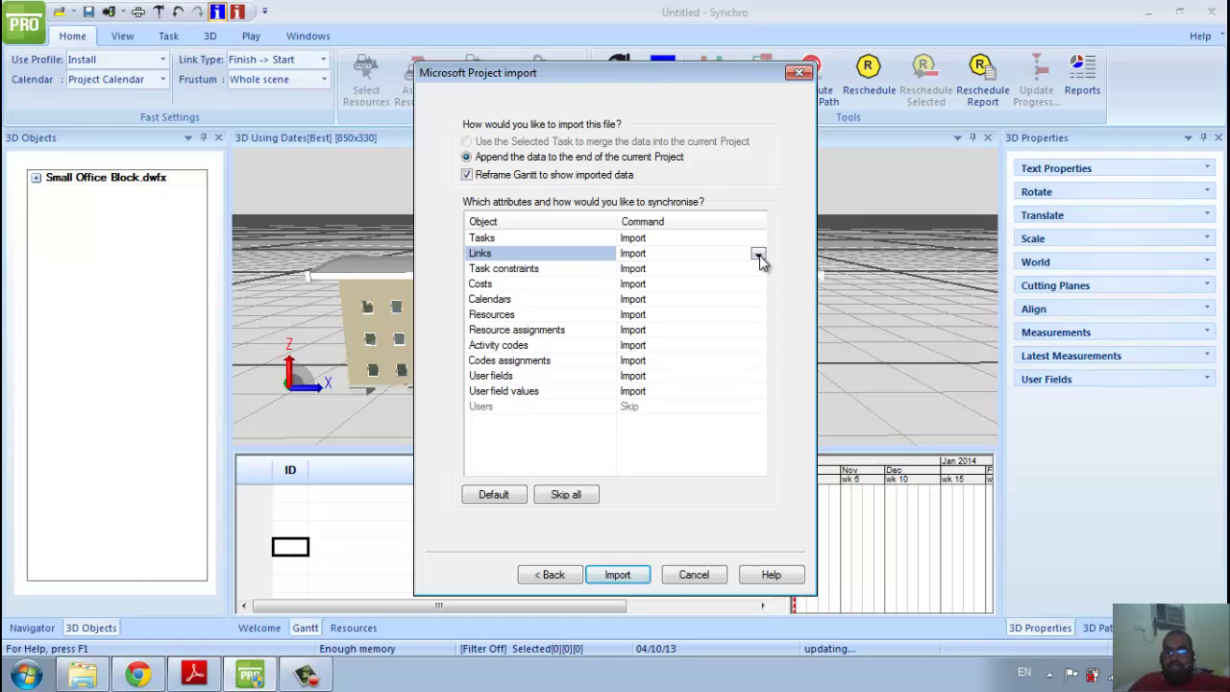
{"action": "left_click", "coordinate": [618, 575]}
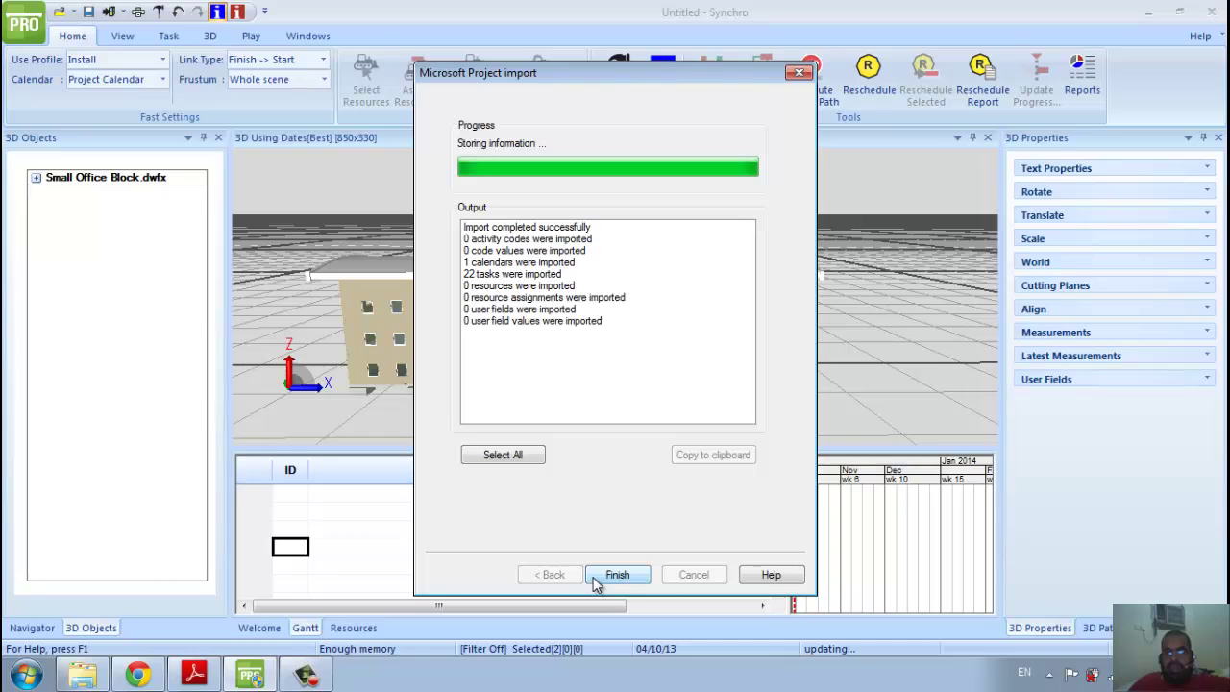
Finish the import, enlarge the task grid and Gantt bar chart, and zoom the timescale
{"action": "left_click", "coordinate": [620, 575]}
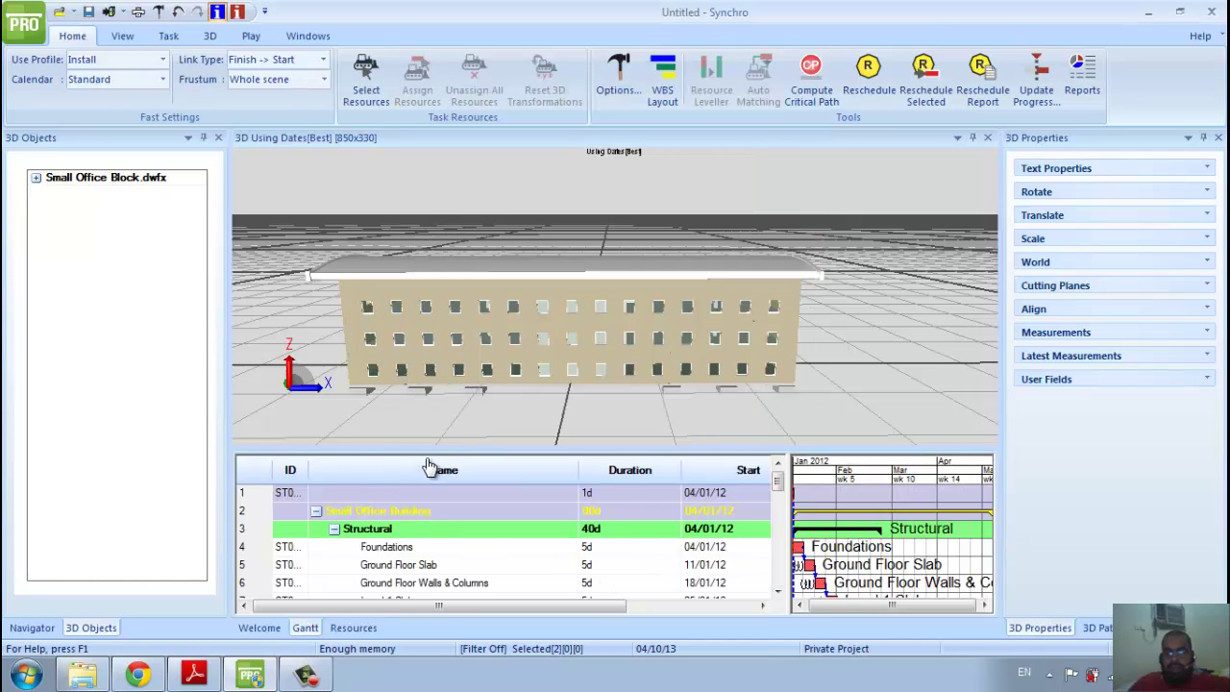
{"action": "left_click_drag", "start_coordinate": [426, 449], "coordinate": [481, 297]}
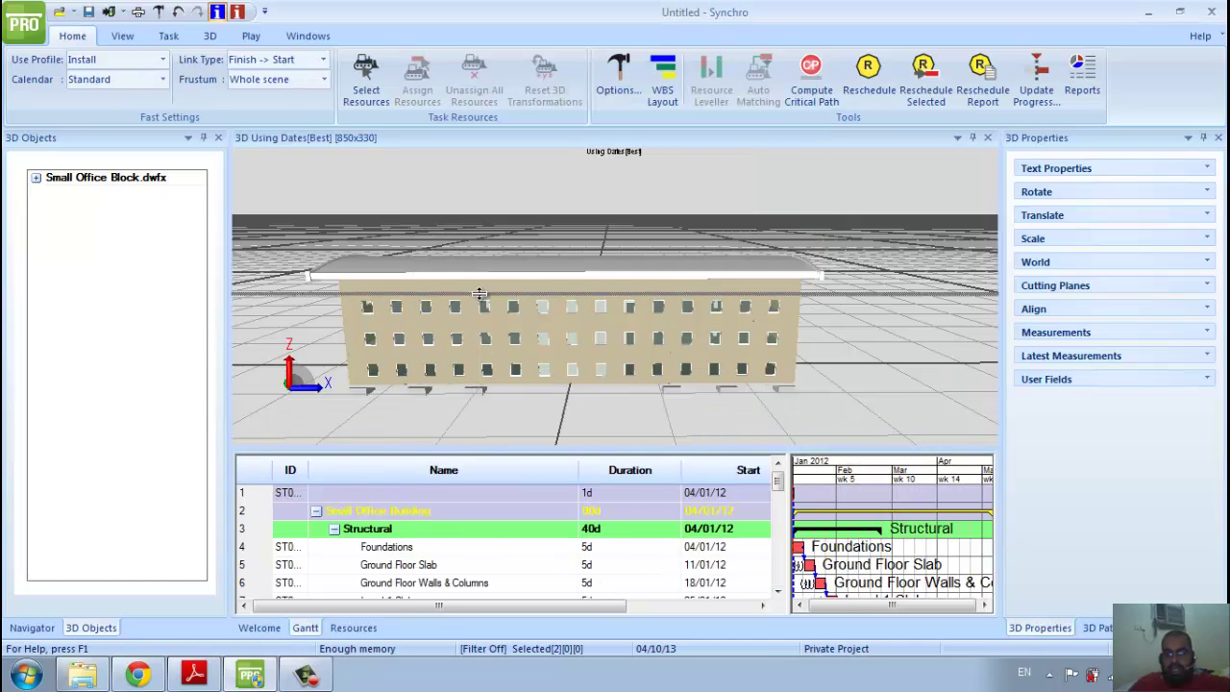
{"action": "left_click_drag", "start_coordinate": [785, 459], "coordinate": [591, 460]}
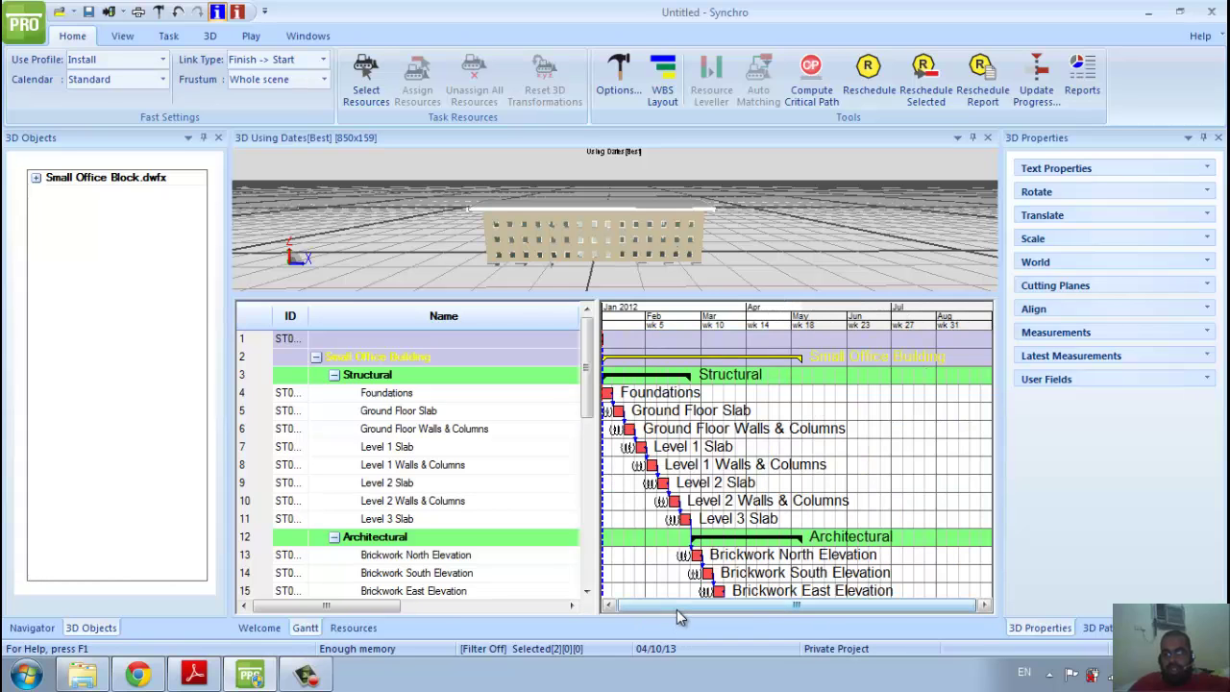
{"action": "scroll", "coordinate": [719, 537], "scroll_direction": "down", "scroll_amount": 2, "text": "ctrl"}
{"action": "scroll", "coordinate": [718, 536], "scroll_direction": "up", "scroll_amount": 1, "text": "ctrl"}
{"action": "scroll", "coordinate": [721, 538], "scroll_direction": "up", "scroll_amount": 1, "text": "ctrl"}
{"action": "scroll", "coordinate": [723, 540], "scroll_direction": "up", "scroll_amount": 1, "text": "ctrl"}
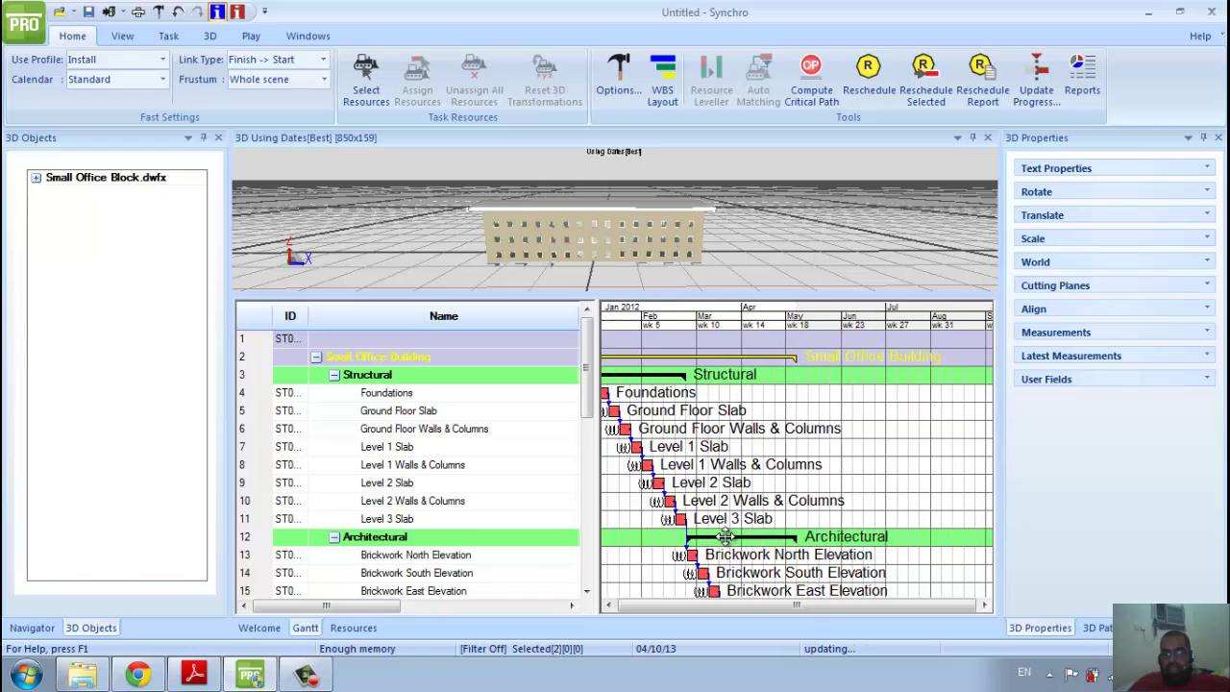
{"action": "scroll", "coordinate": [723, 541], "scroll_direction": "down", "scroll_amount": 1, "text": "ctrl"}
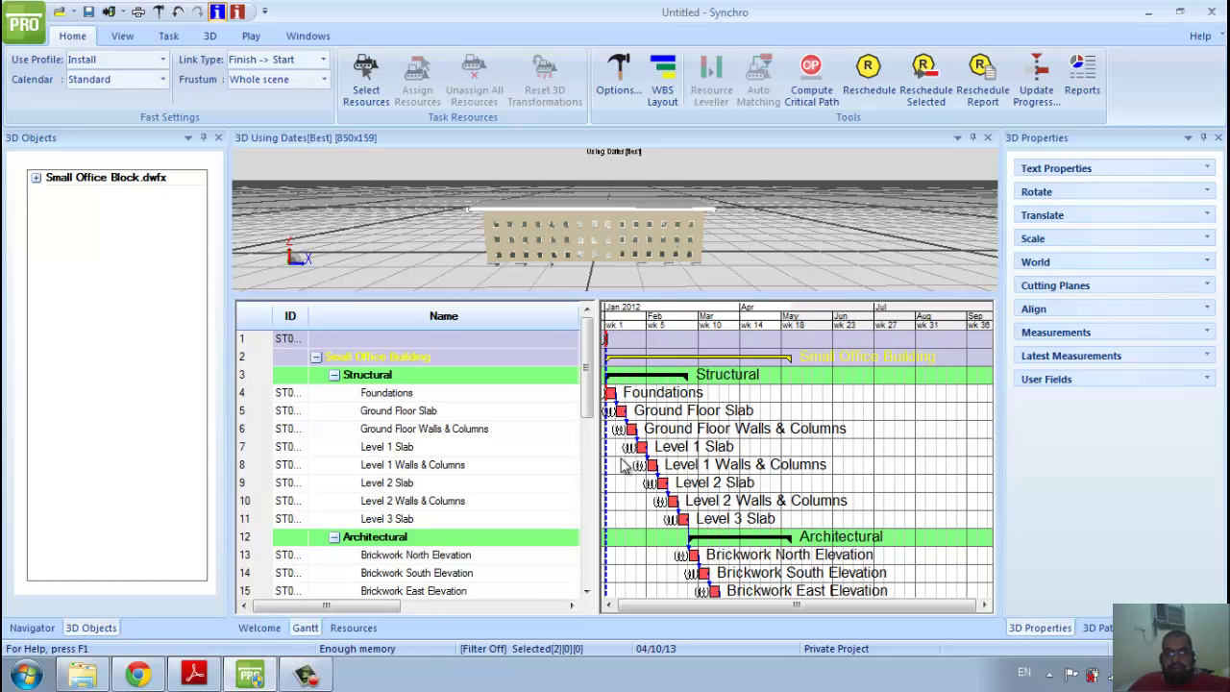
{"action": "scroll", "coordinate": [623, 465], "scroll_direction": "down", "scroll_amount": 2, "text": "ctrl"}
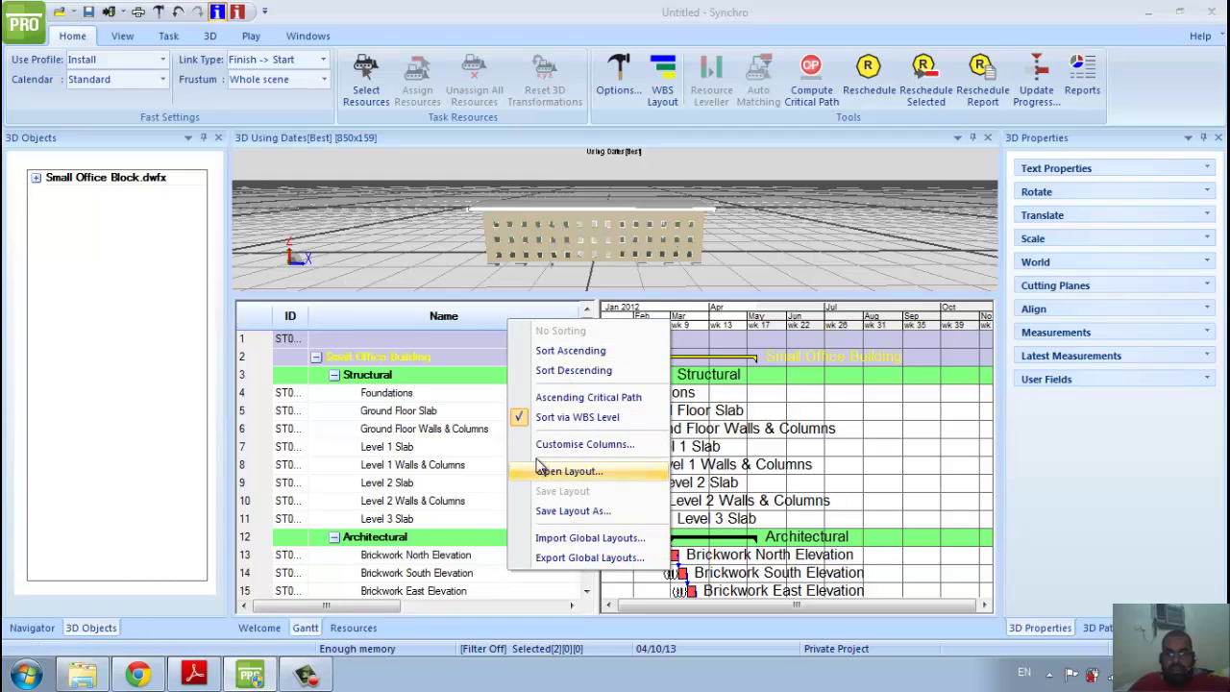
Open Customise Columns from the Name column header's context menu
{"action": "left_click", "coordinate": [455, 323]}
{"action": "right_click", "coordinate": [515, 321]}
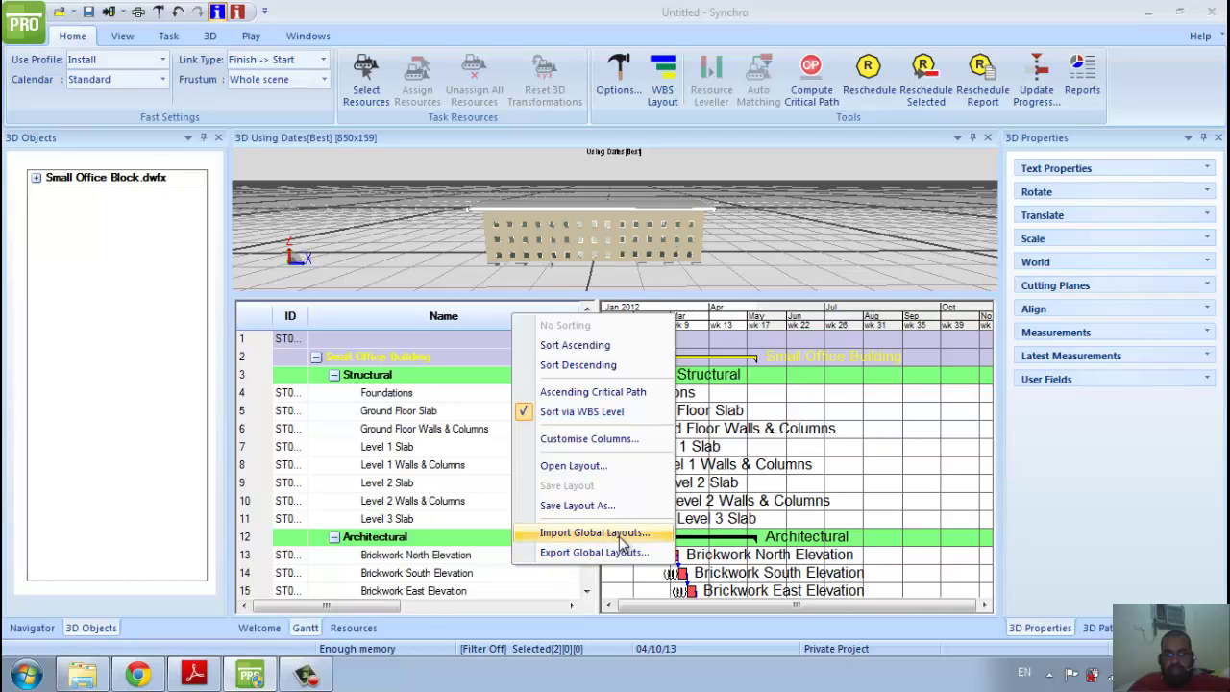
{"action": "left_click", "coordinate": [590, 441]}
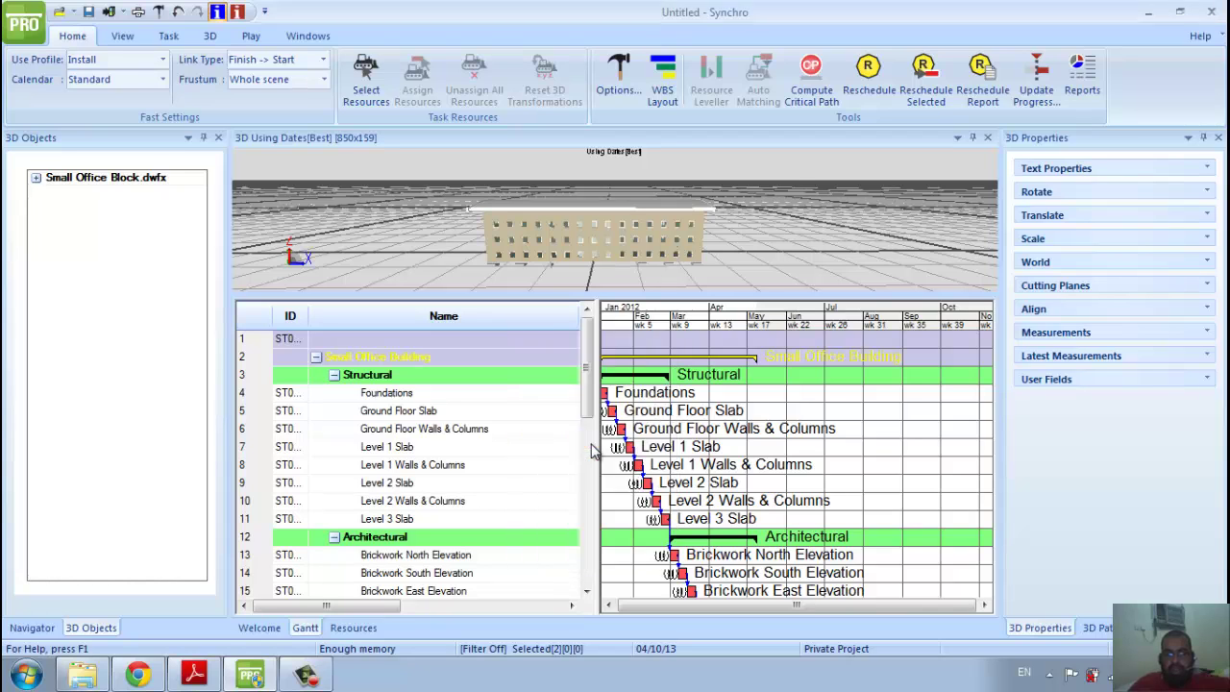
Add all Task Parameters columns except Actual Duration, Actual Finish, Actual Start and % Complete
{"action": "left_click", "coordinate": [452, 224]}
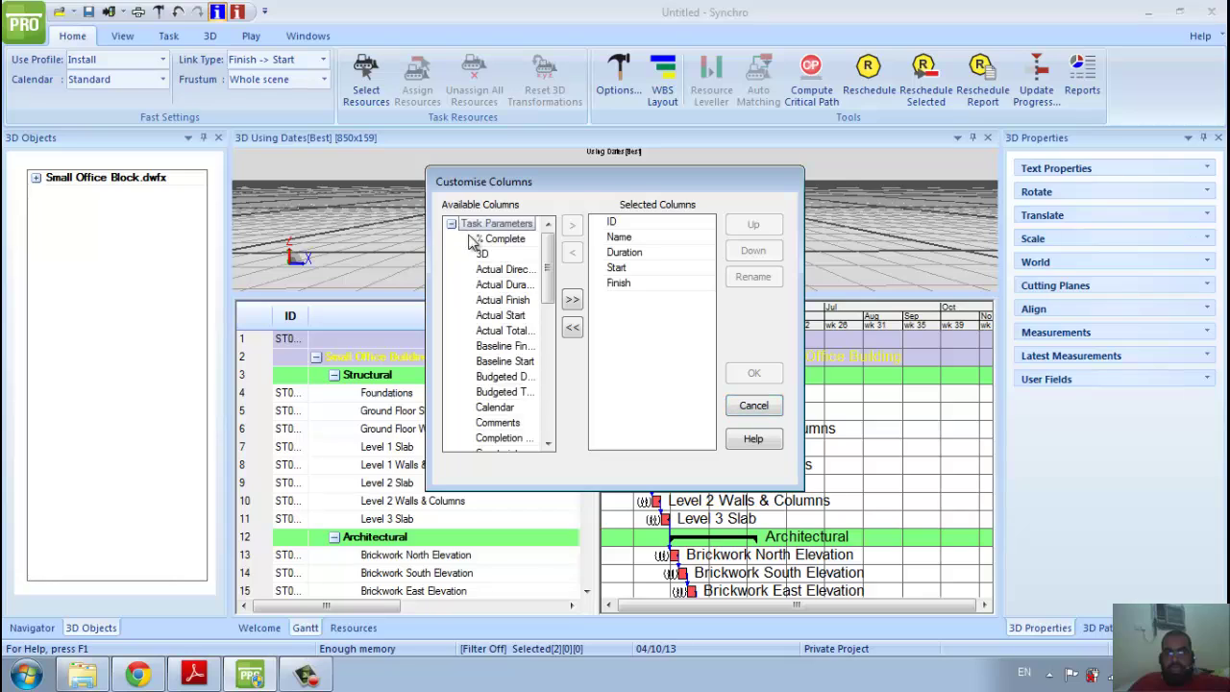
{"action": "left_click", "coordinate": [512, 425]}
{"action": "left_click", "coordinate": [514, 316]}
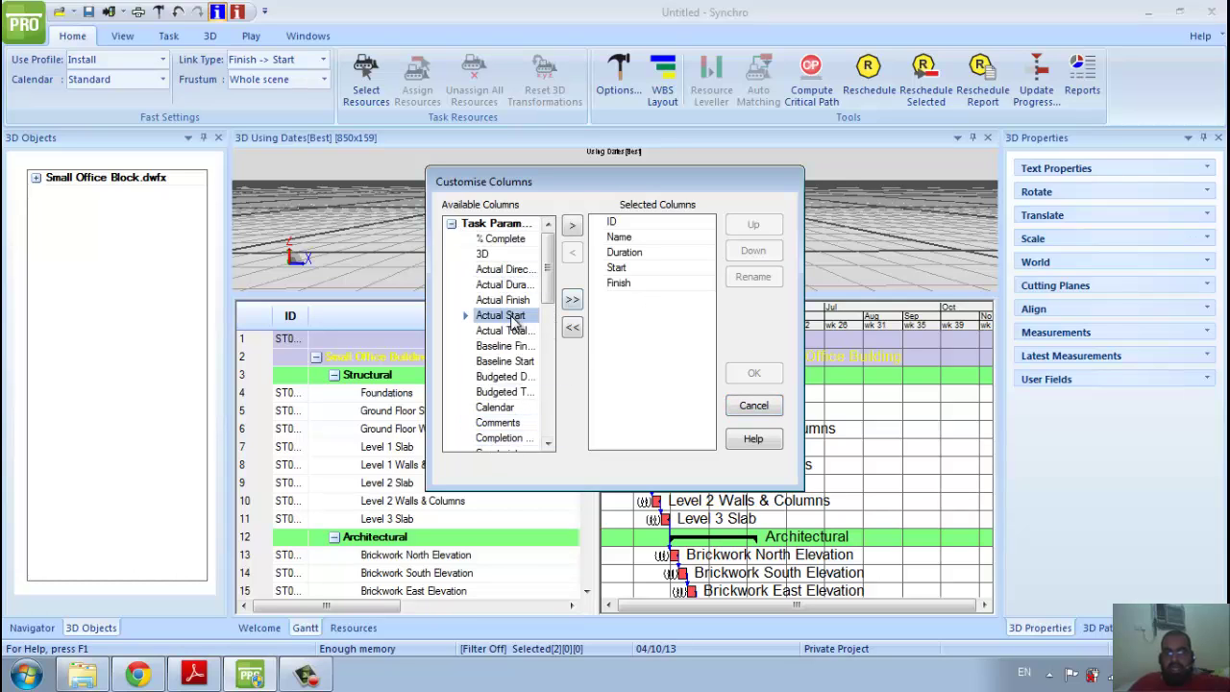
{"action": "left_click", "coordinate": [572, 299]}
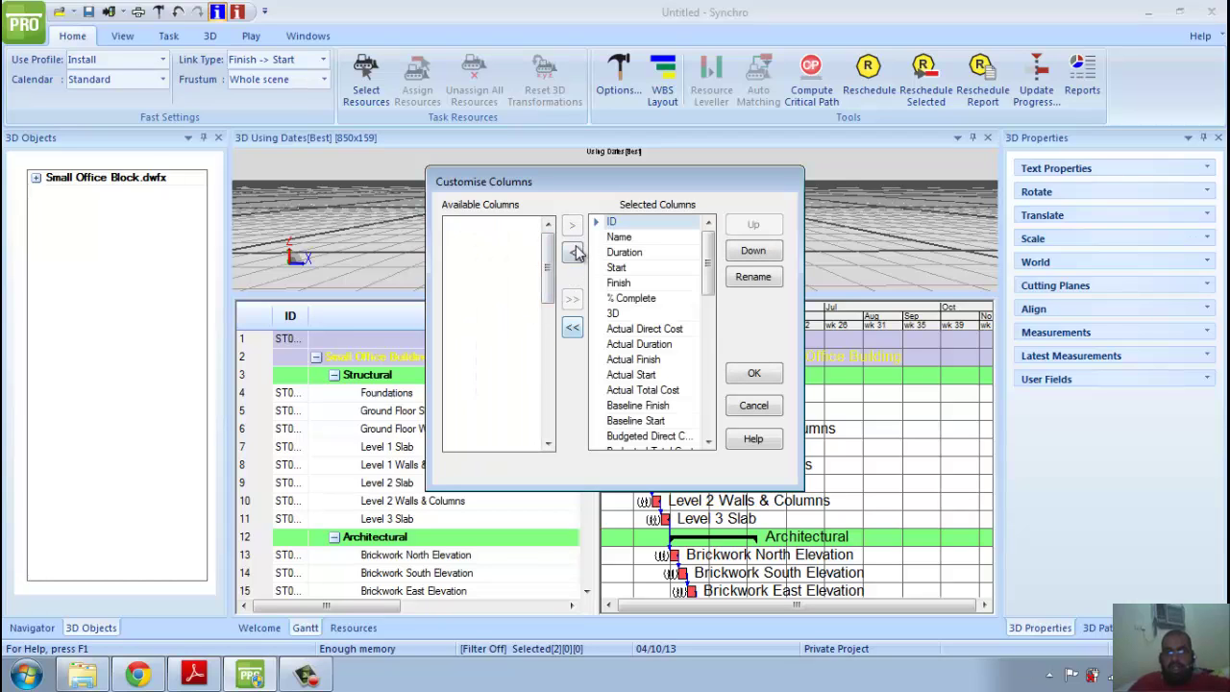
{"action": "left_click", "coordinate": [637, 344]}
{"action": "left_click", "coordinate": [572, 251]}
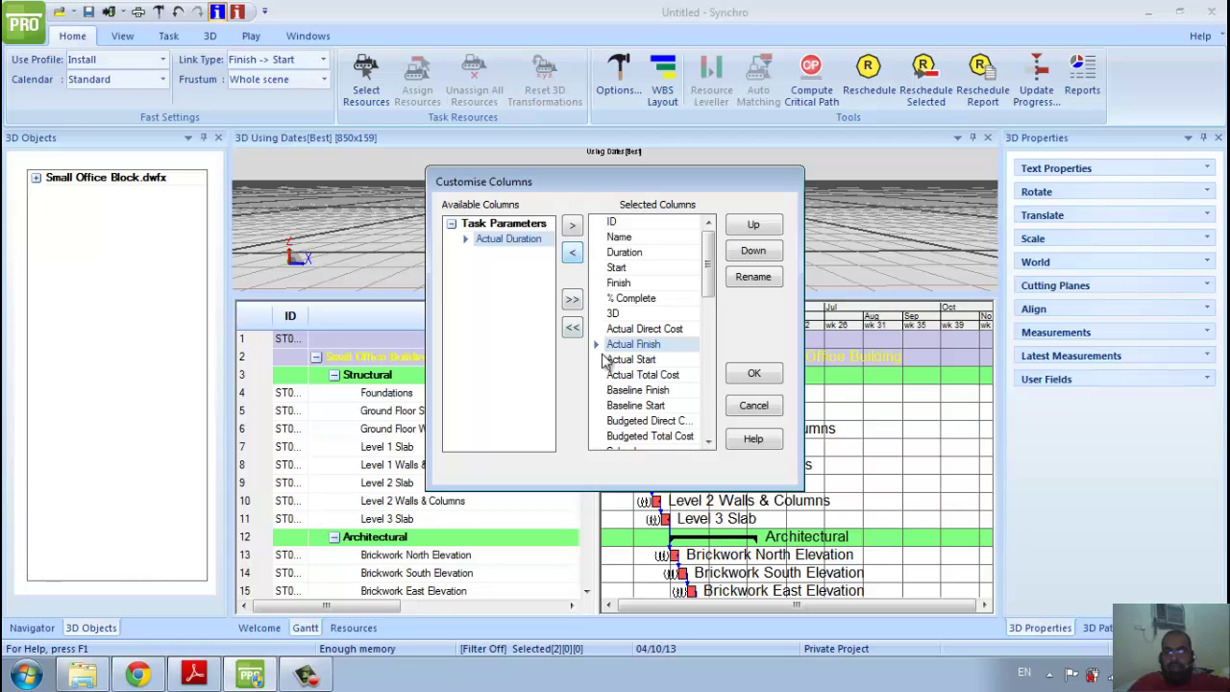
{"action": "left_click", "coordinate": [574, 254]}
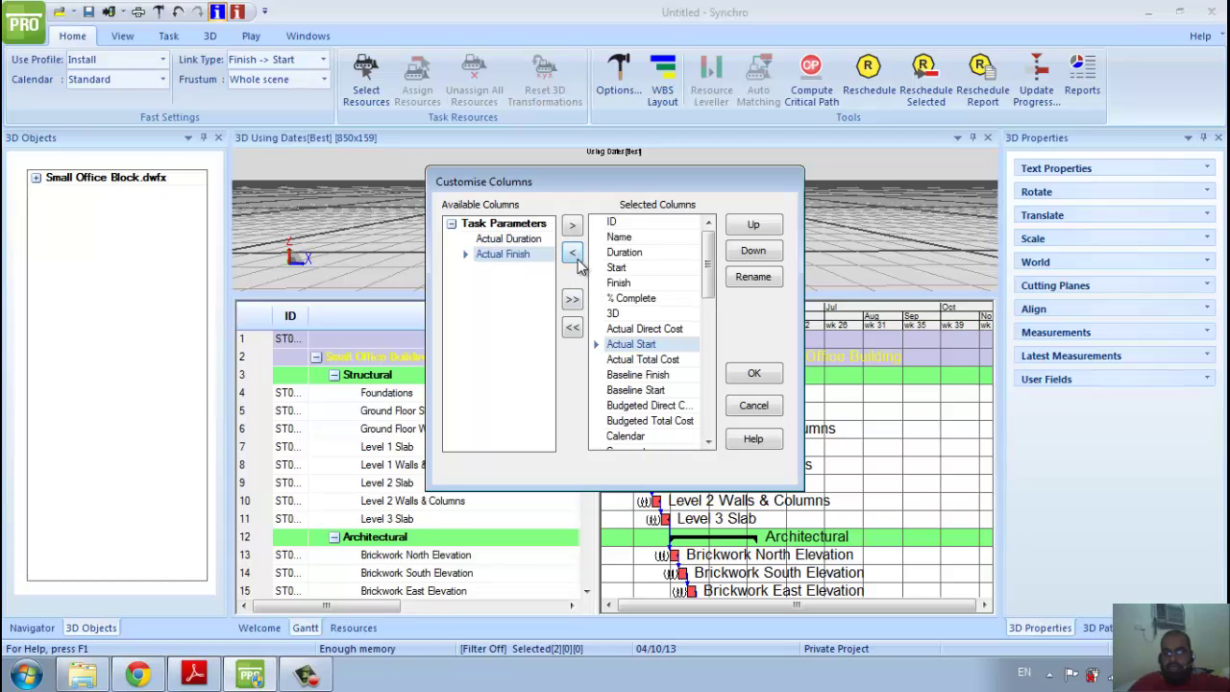
{"action": "left_click", "coordinate": [574, 255]}
{"action": "left_click", "coordinate": [630, 298]}
{"action": "left_click", "coordinate": [574, 253]}
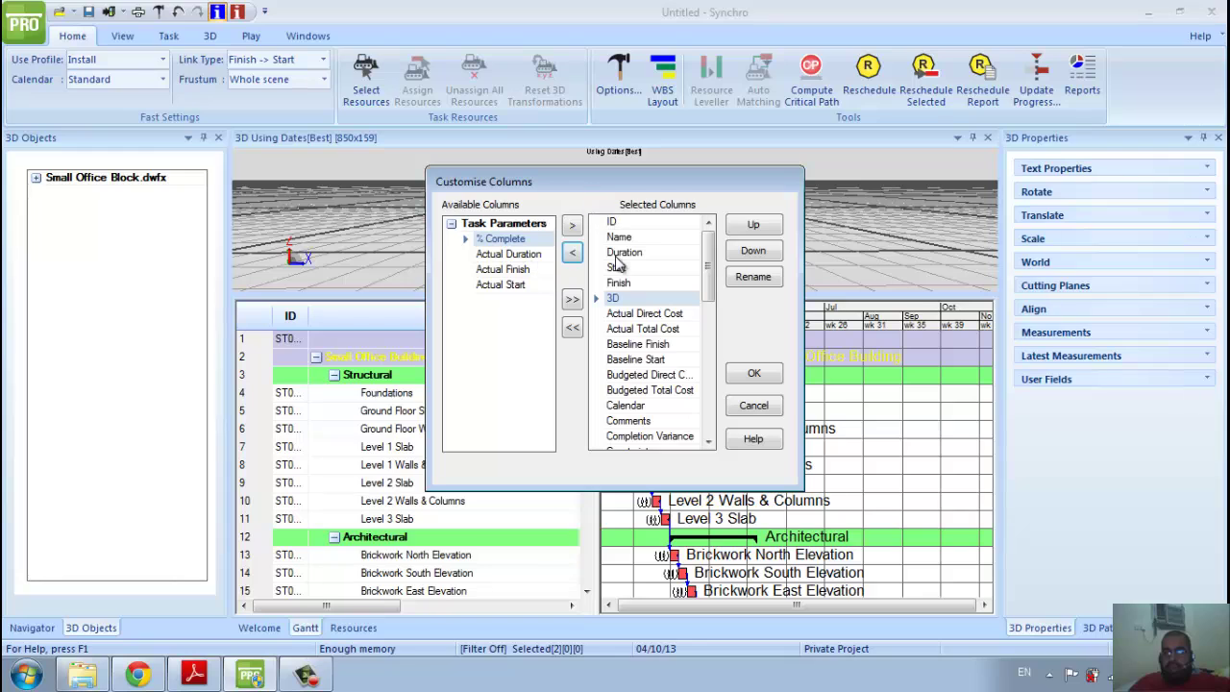
{"action": "left_click", "coordinate": [746, 405]}
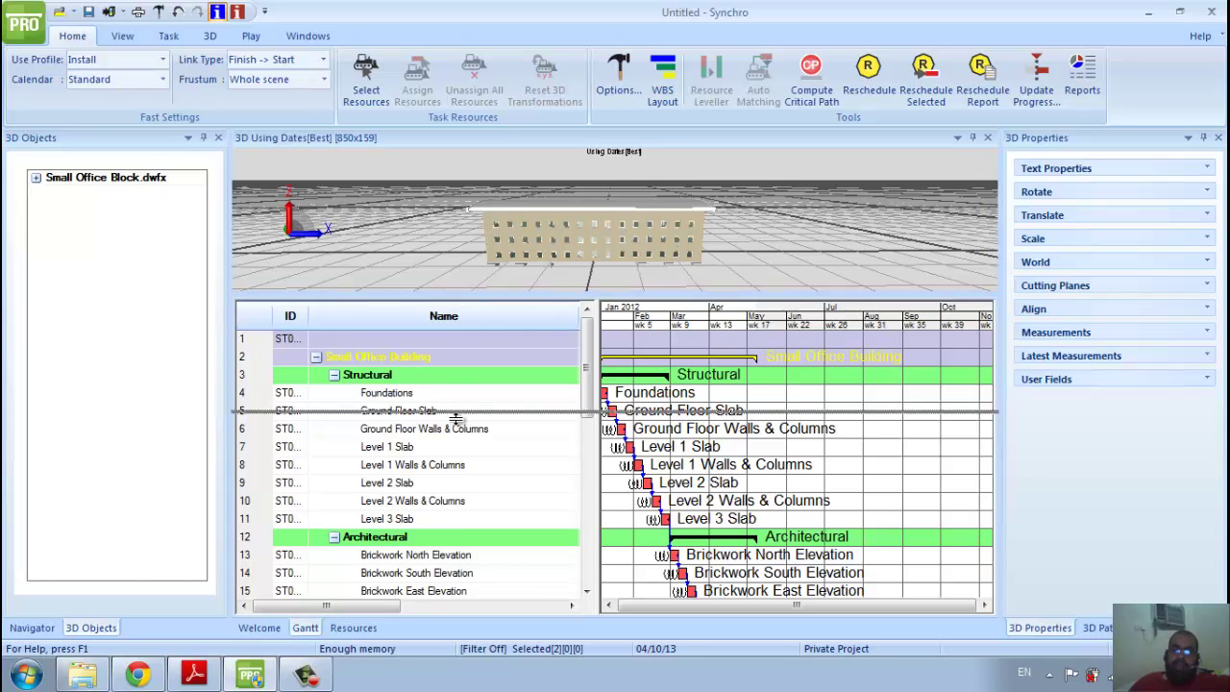
Enlarge the 3D view to 850×335 above a shorter Gantt and show the View ribbon
{"action": "left_click_drag", "start_coordinate": [468, 293], "coordinate": [468, 453]}
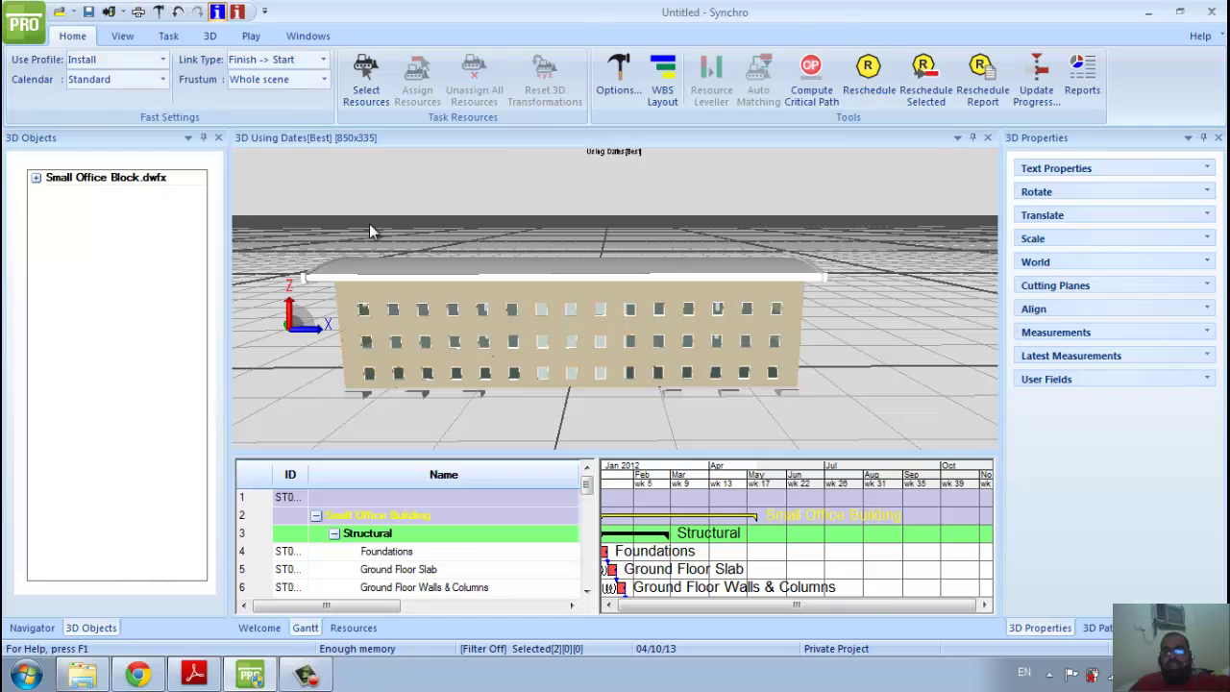
{"action": "left_click", "coordinate": [123, 37]}
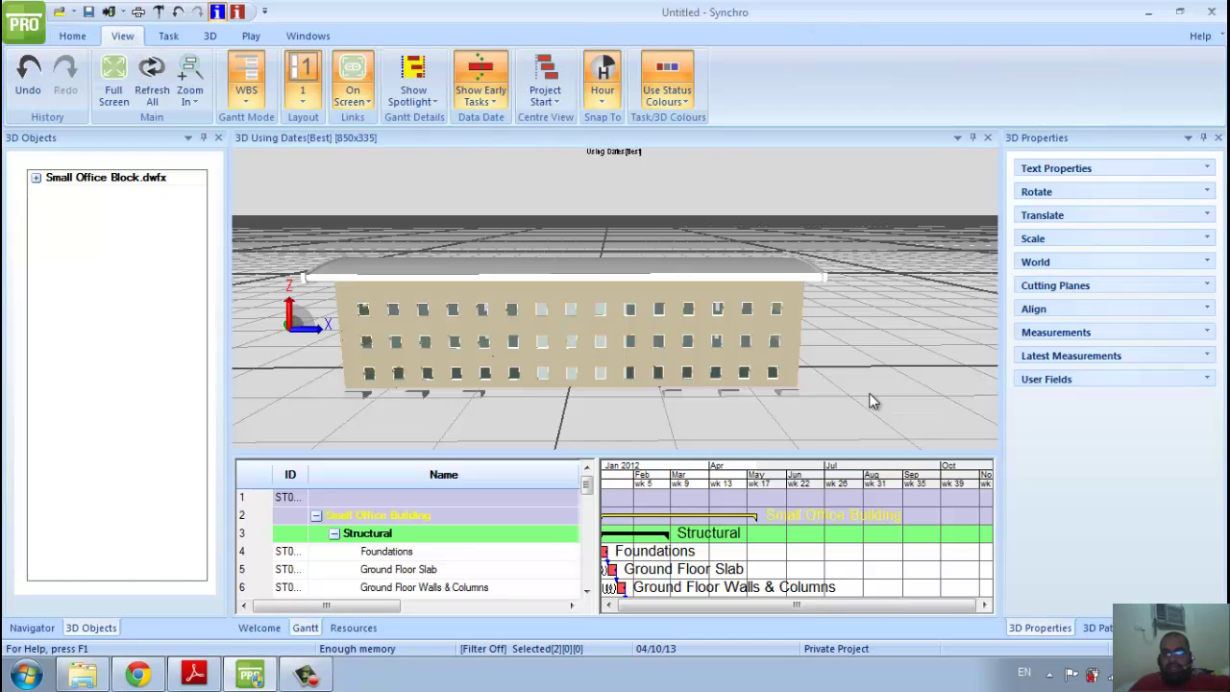